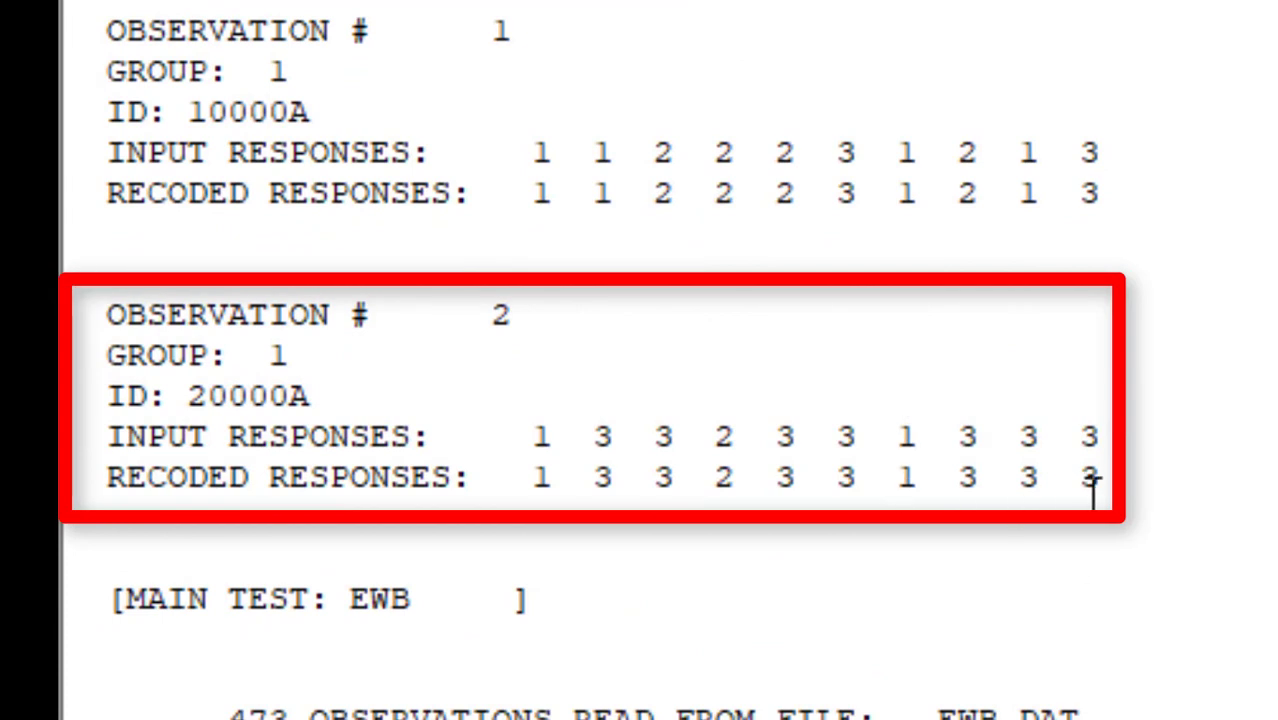
Check the recoded responses of observation 2, and run Phase 1 of the ewb.PSL command file
left_click_drag(1104, 491, 844, 465)
left_click(866, 486)
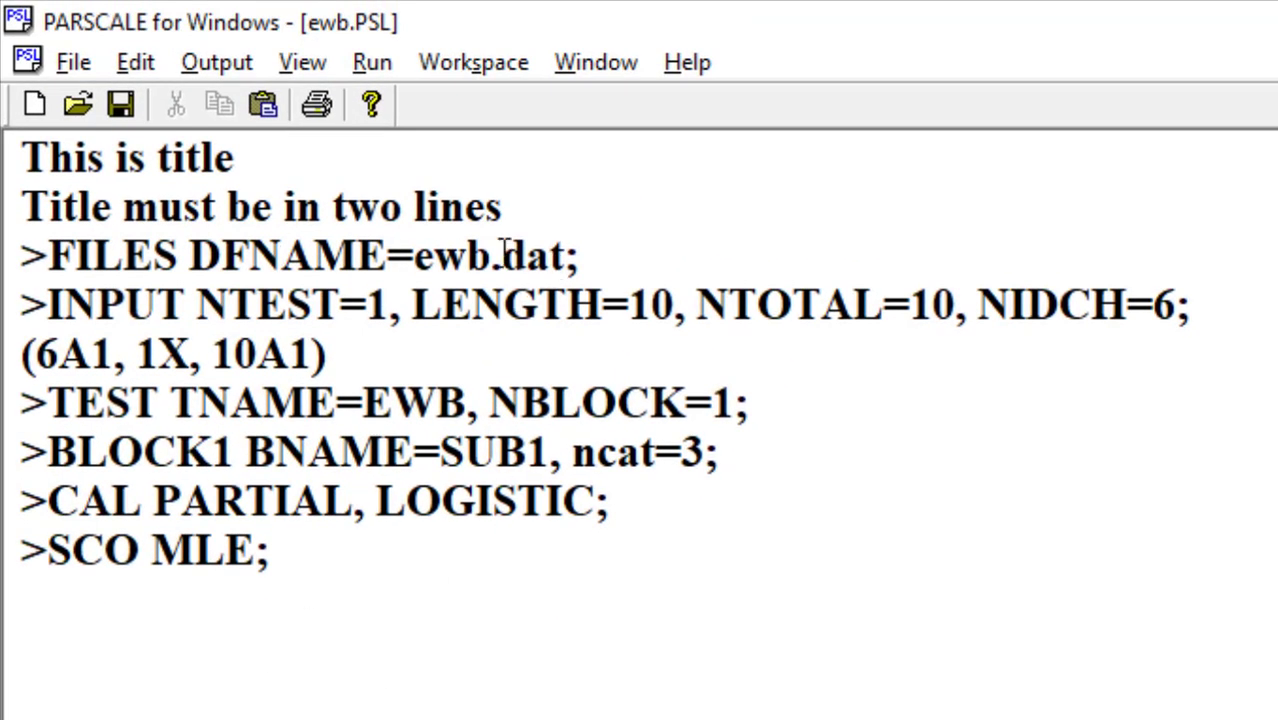
left_click(382, 62)
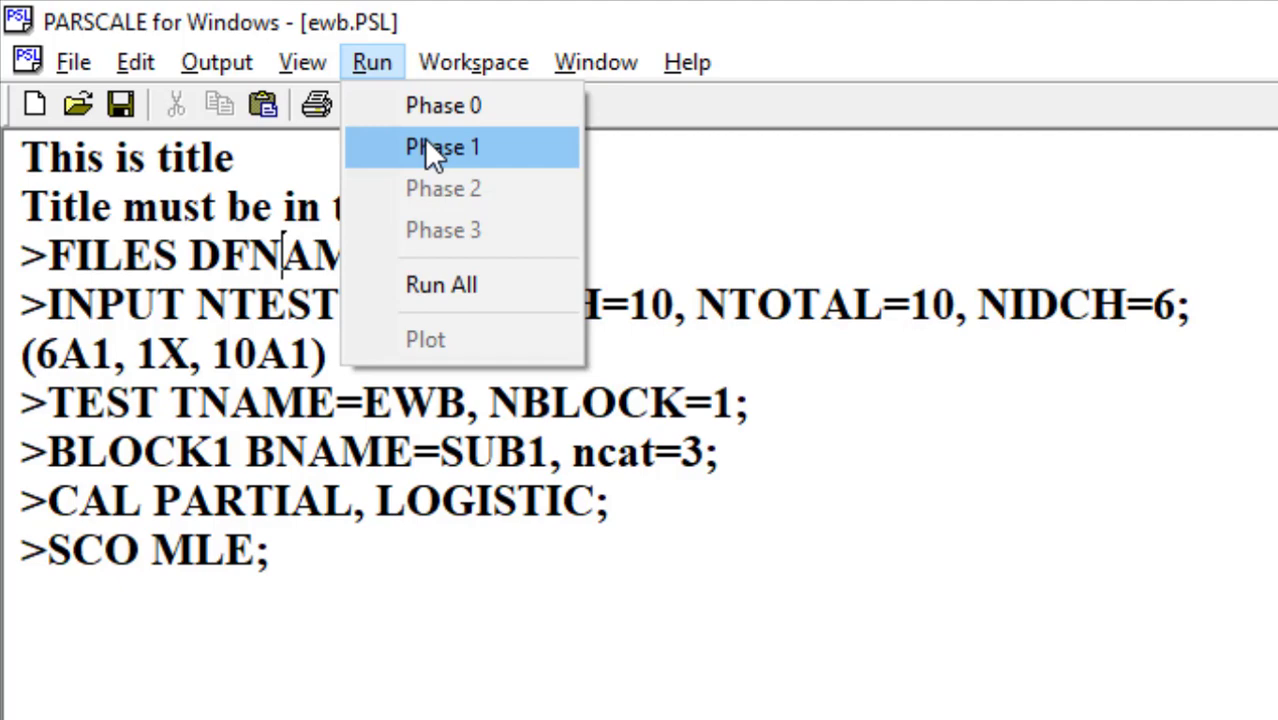
left_click(424, 139)
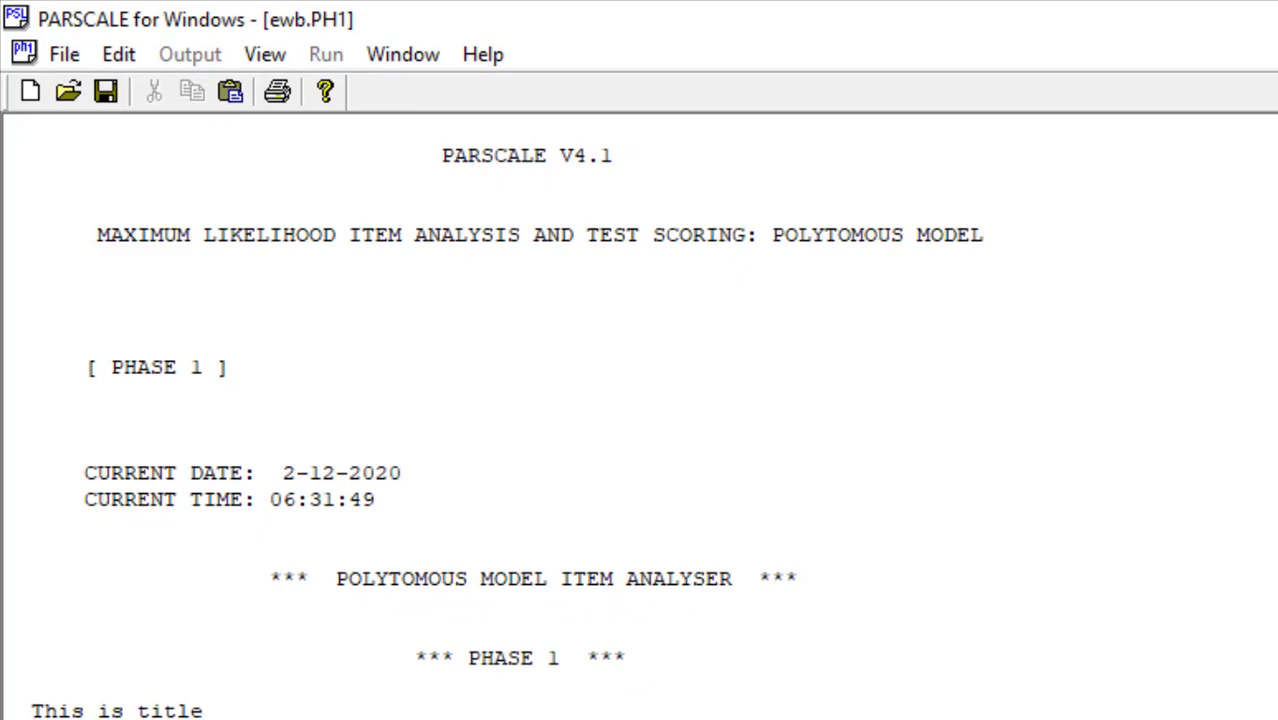
Examine the Phase 1 category frequencies and the response and total score means and standard deviations for item 0001
scroll(640, 420, "down", 6)
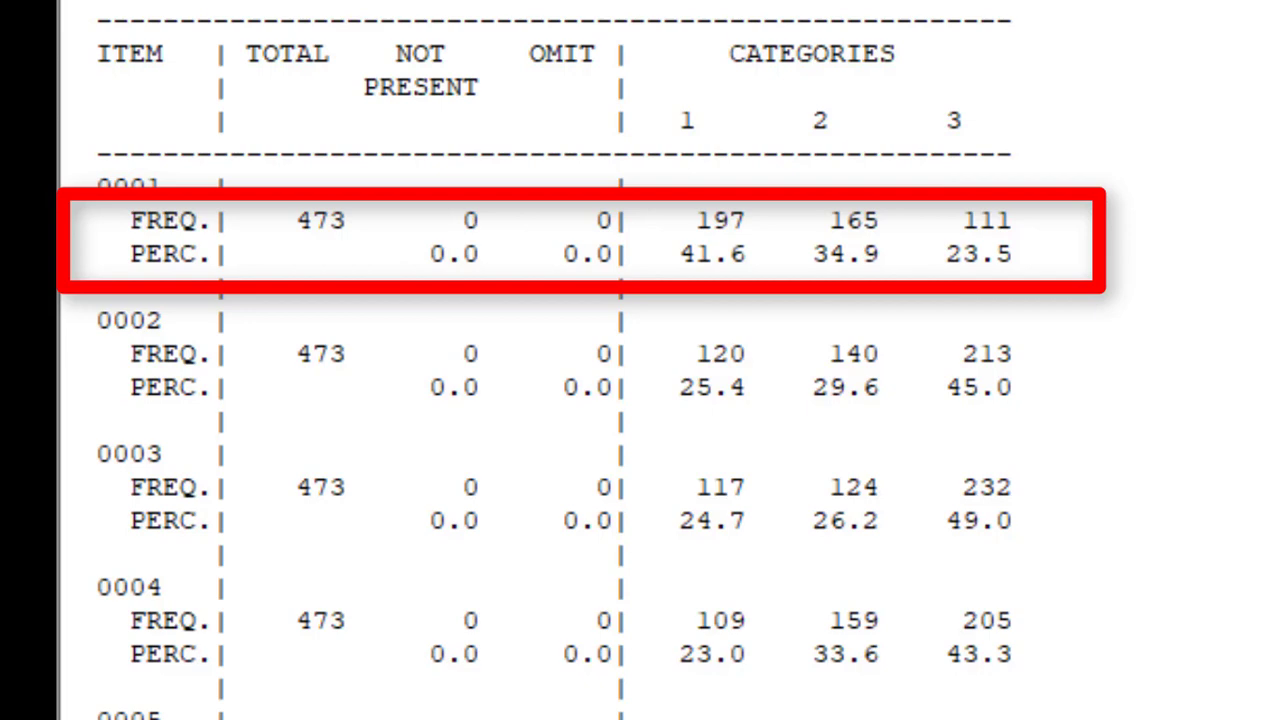
scroll(640, 360, "down", 13)
scroll(640, 360, "down", 5)
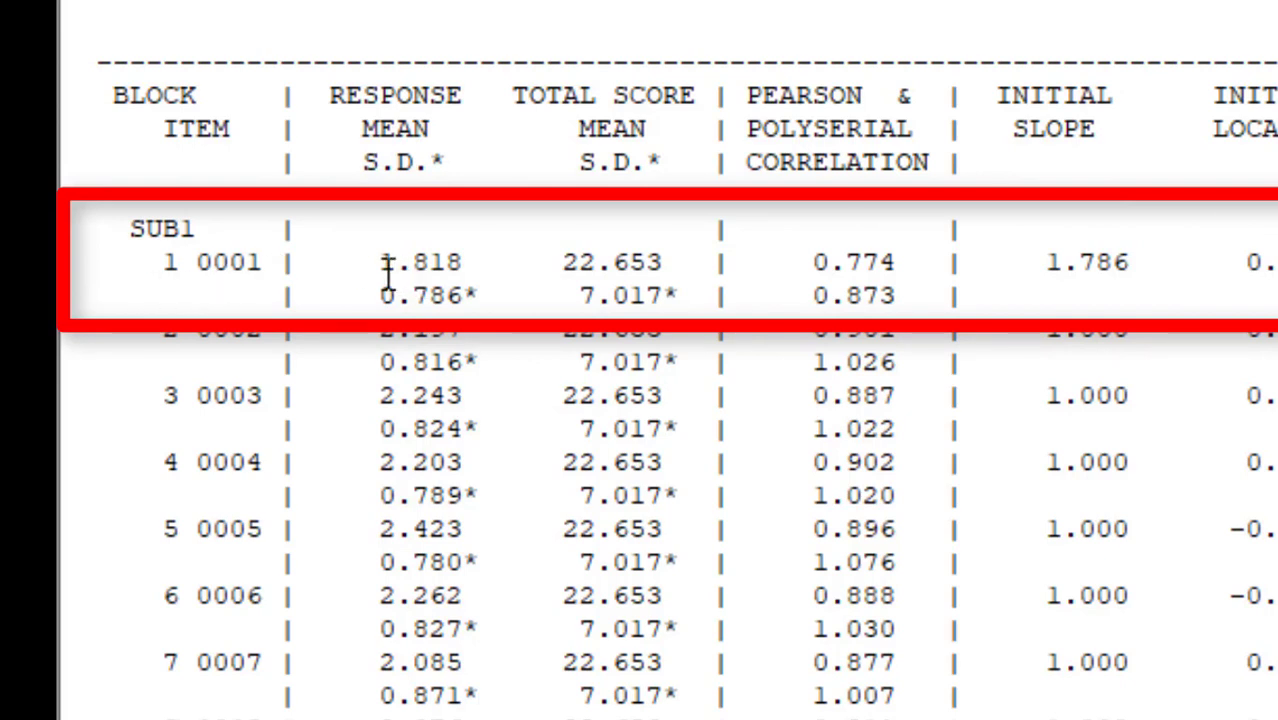
double_click(433, 272)
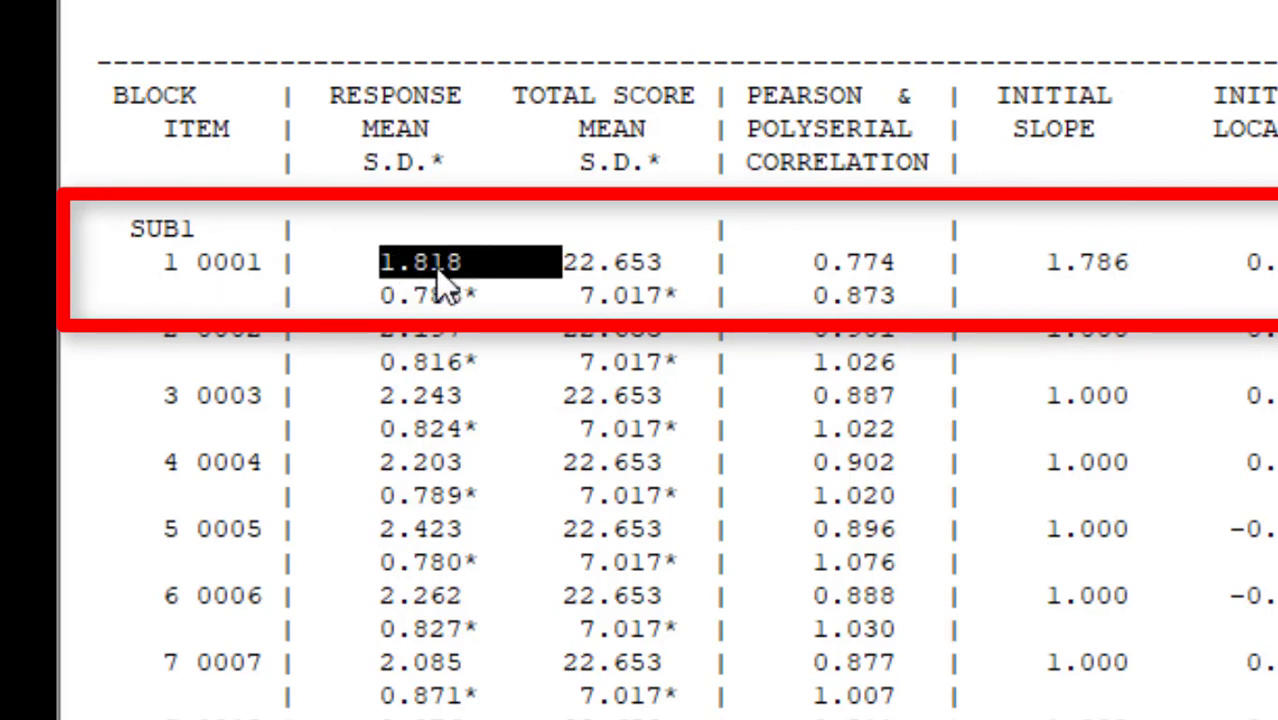
left_click(435, 266)
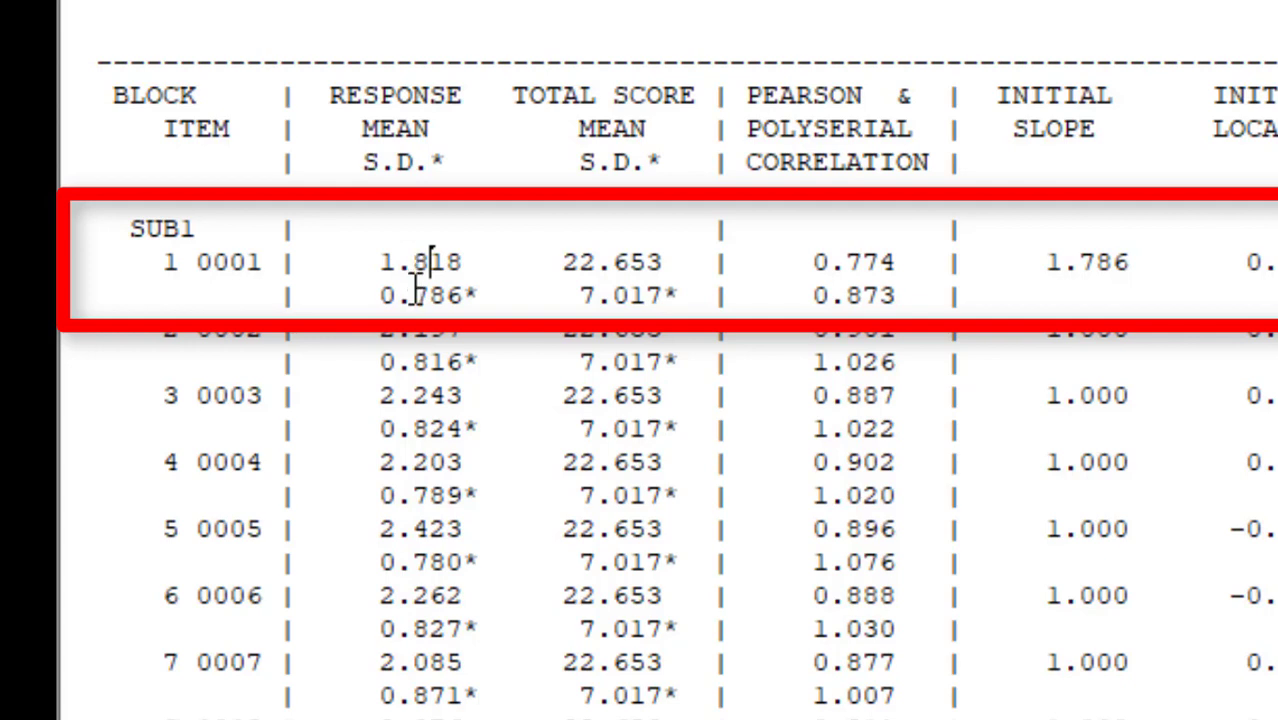
left_click_drag(397, 292, 455, 300)
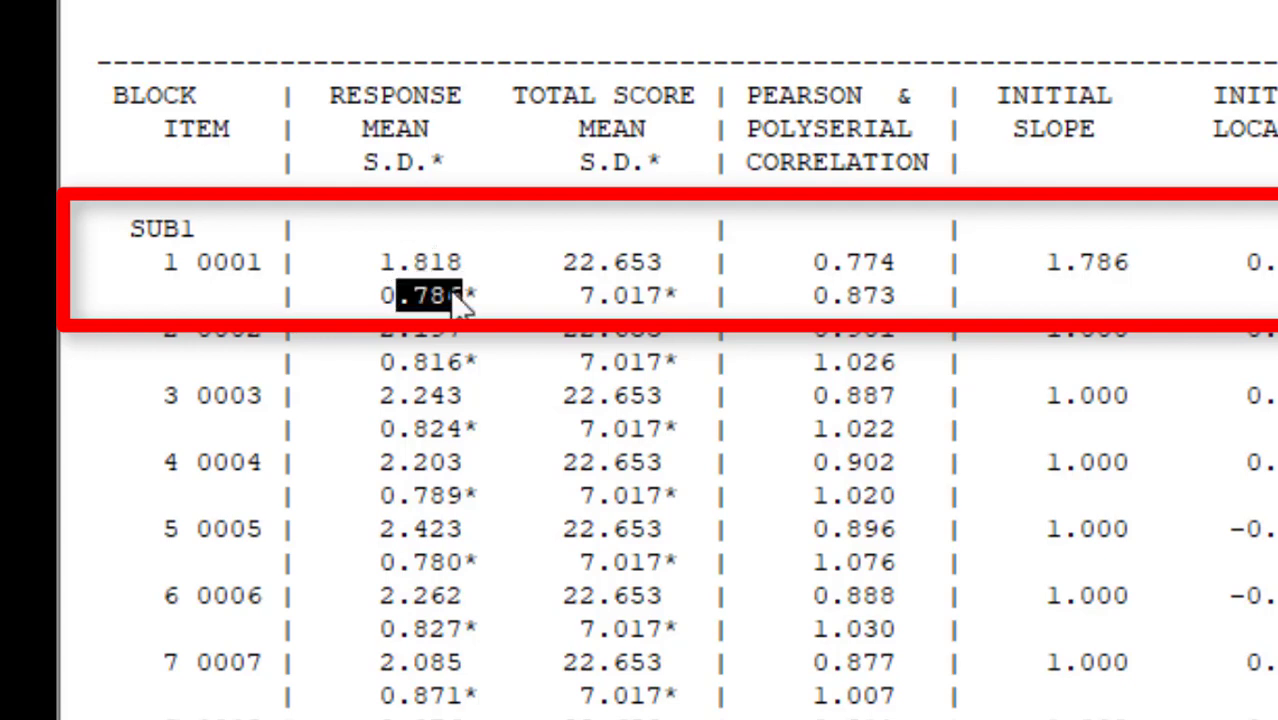
left_click(596, 258)
left_click_drag(596, 258, 598, 333)
left_click(597, 262)
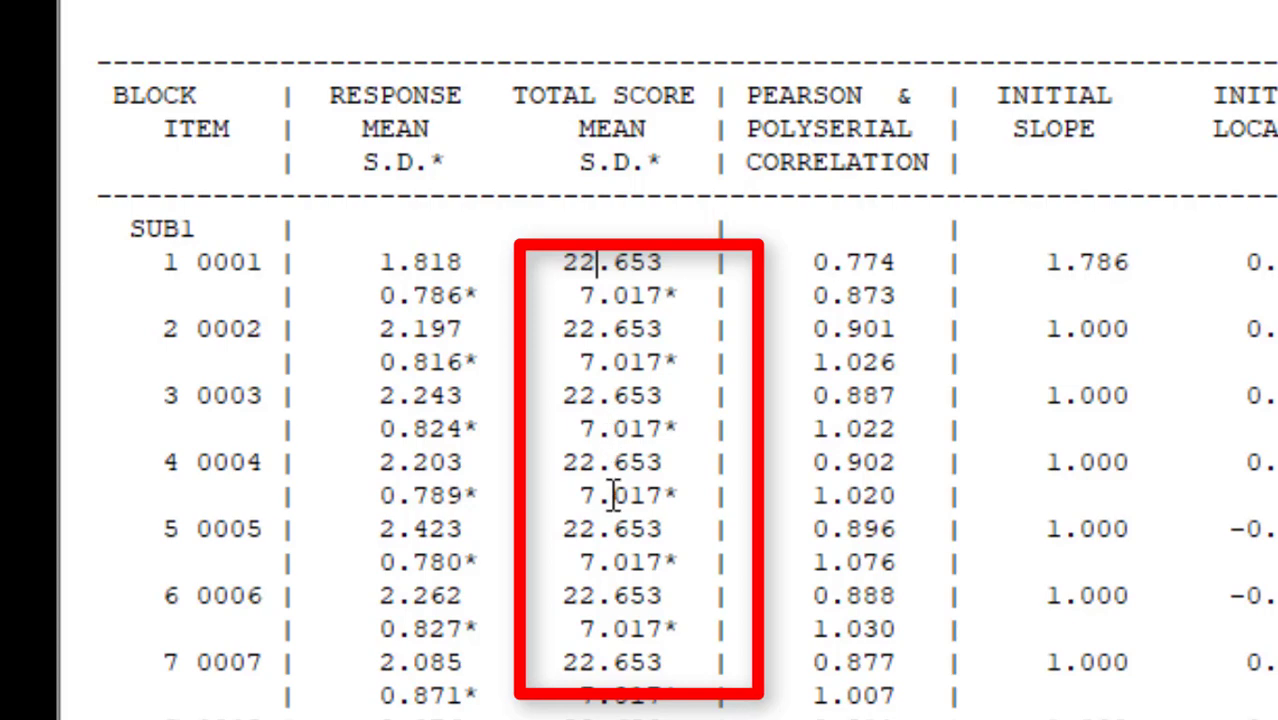
Examine the Pearson and polyserial correlations of the SUB1 items, comparing items 0002, 0003 and 0005
scroll(1121, 185, "down", 2)
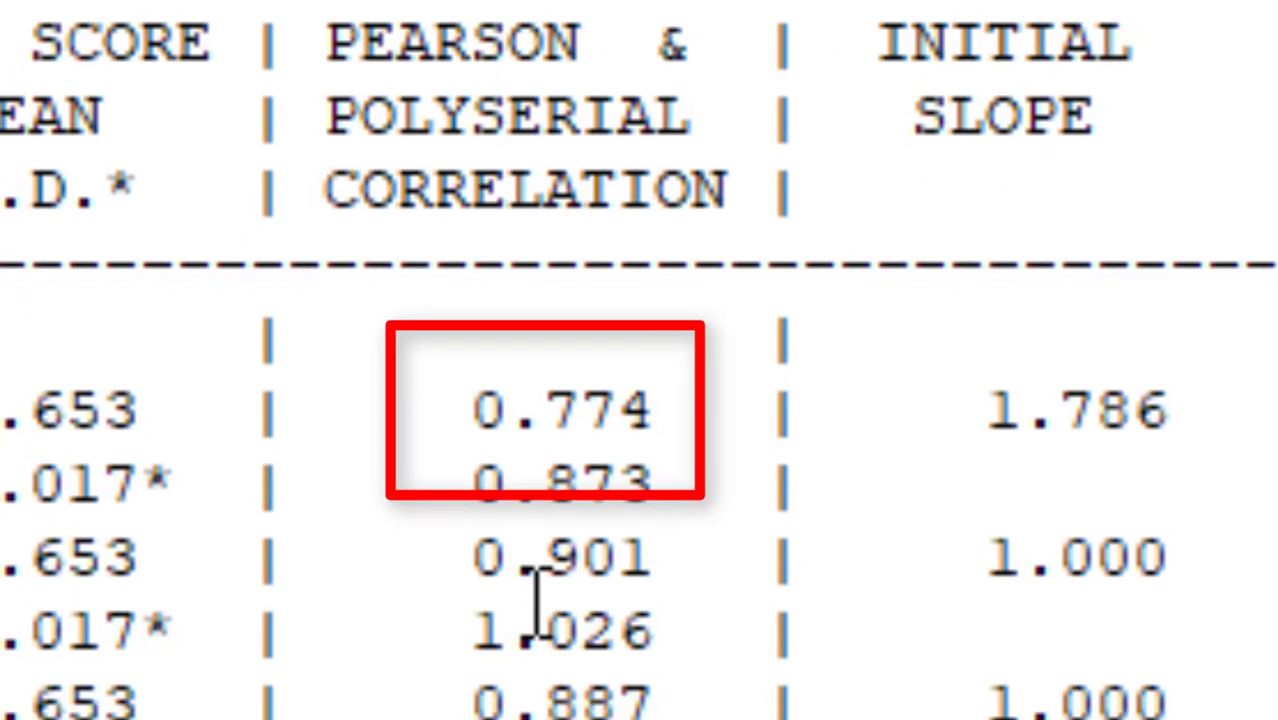
double_click(597, 535)
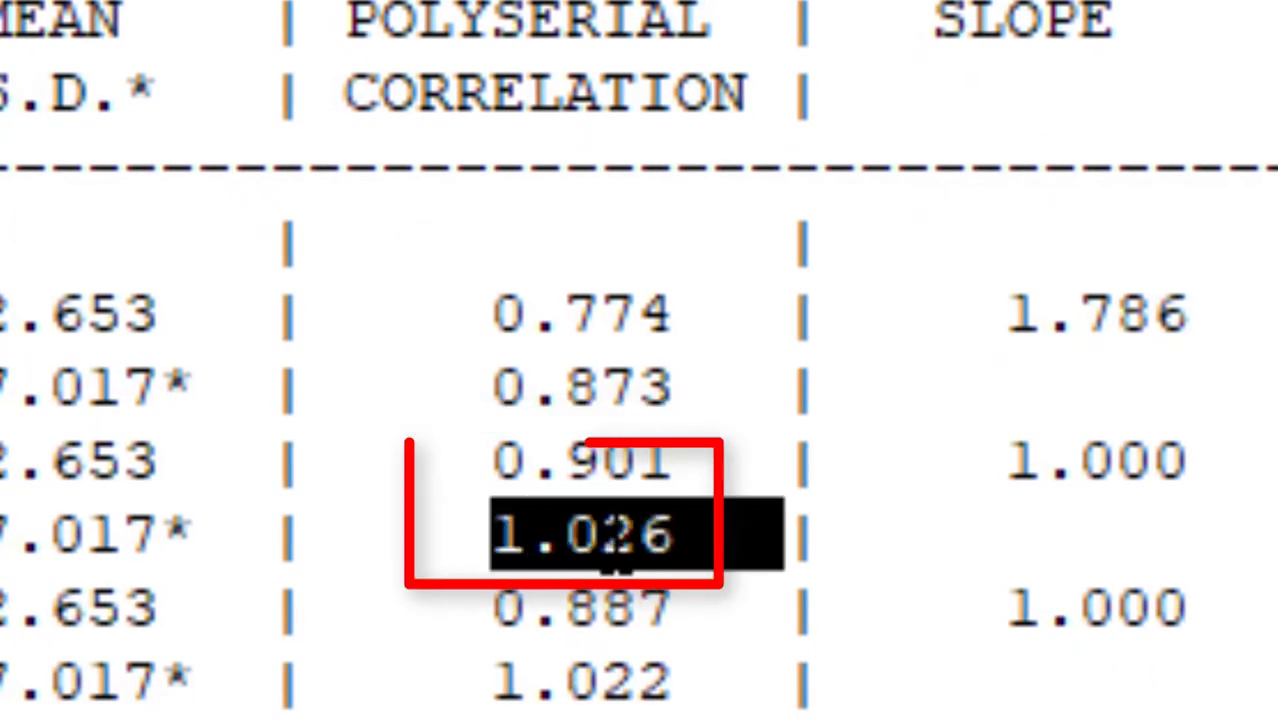
left_click(605, 535)
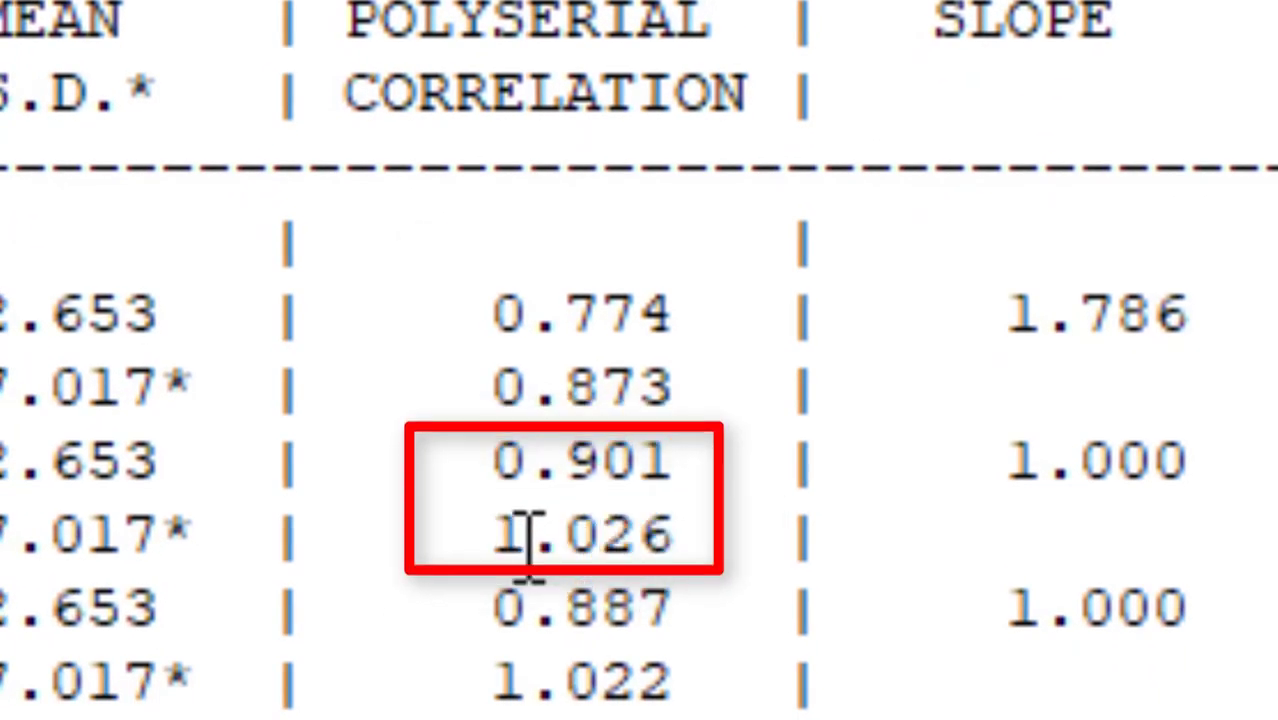
double_click(600, 535)
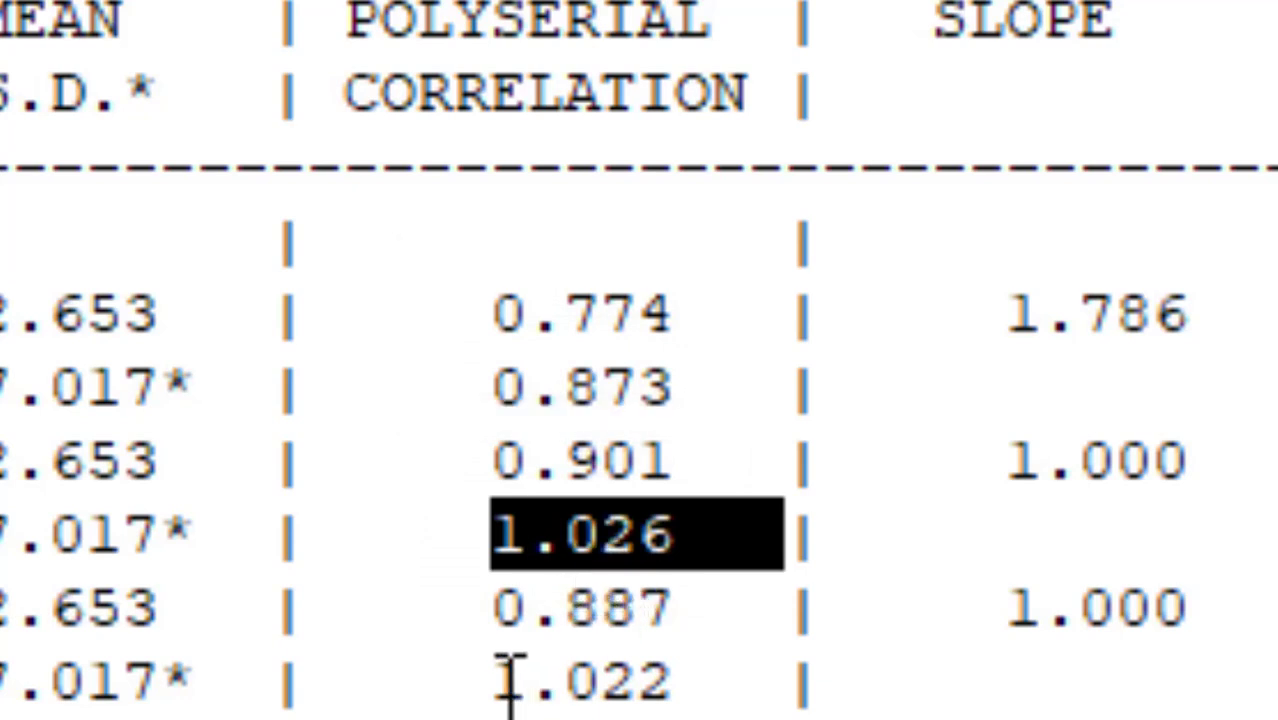
left_click_drag(494, 685, 624, 690)
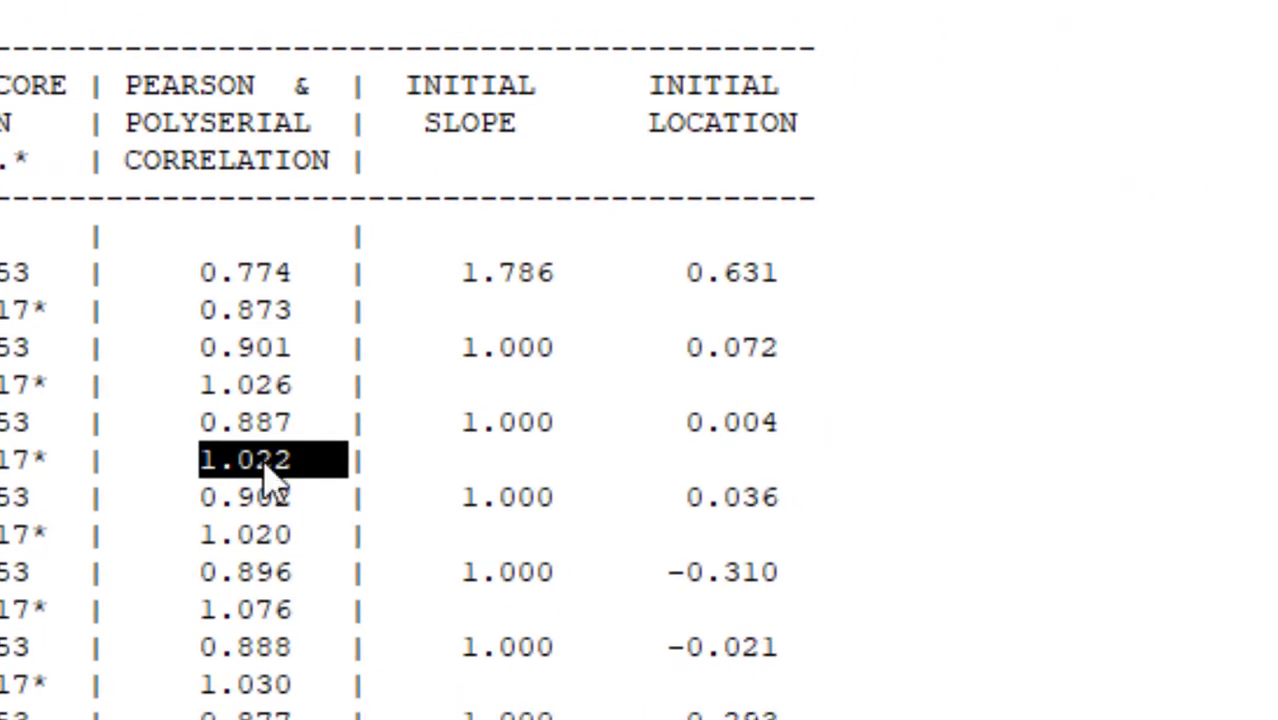
left_click(265, 468)
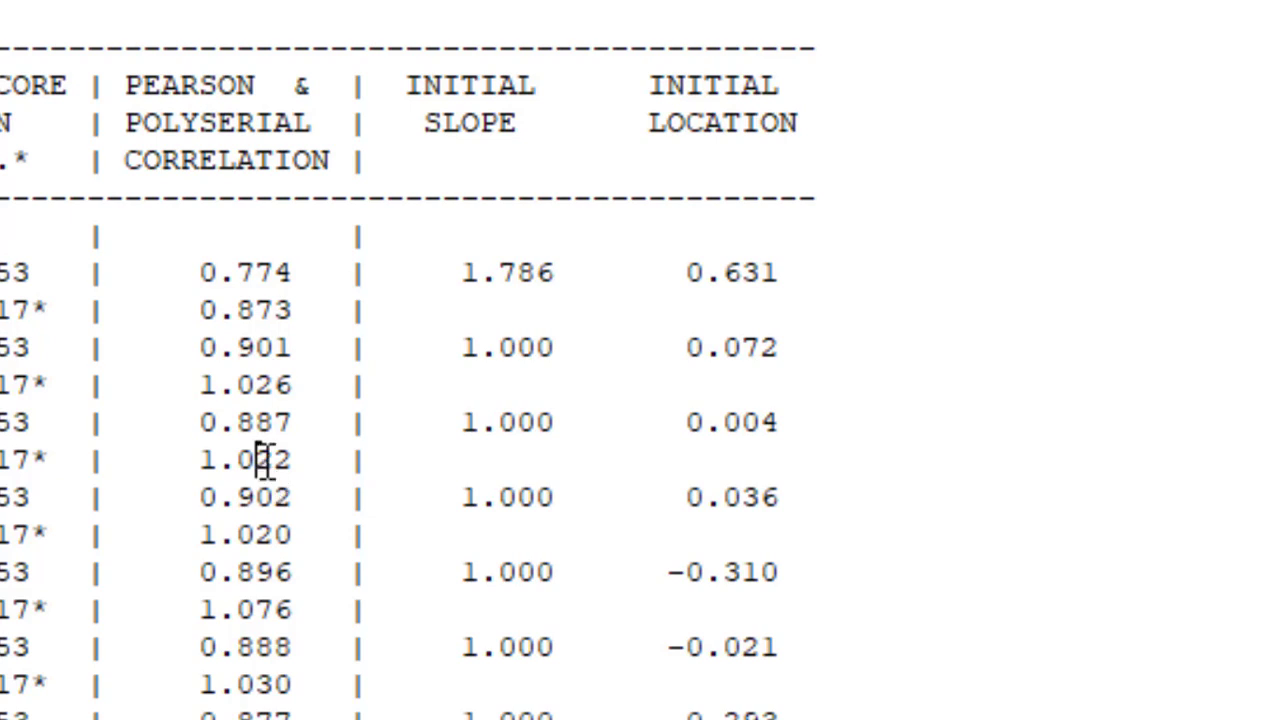
left_click_drag(183, 459, 348, 460)
left_click_drag(200, 609, 348, 610)
left_click(261, 652)
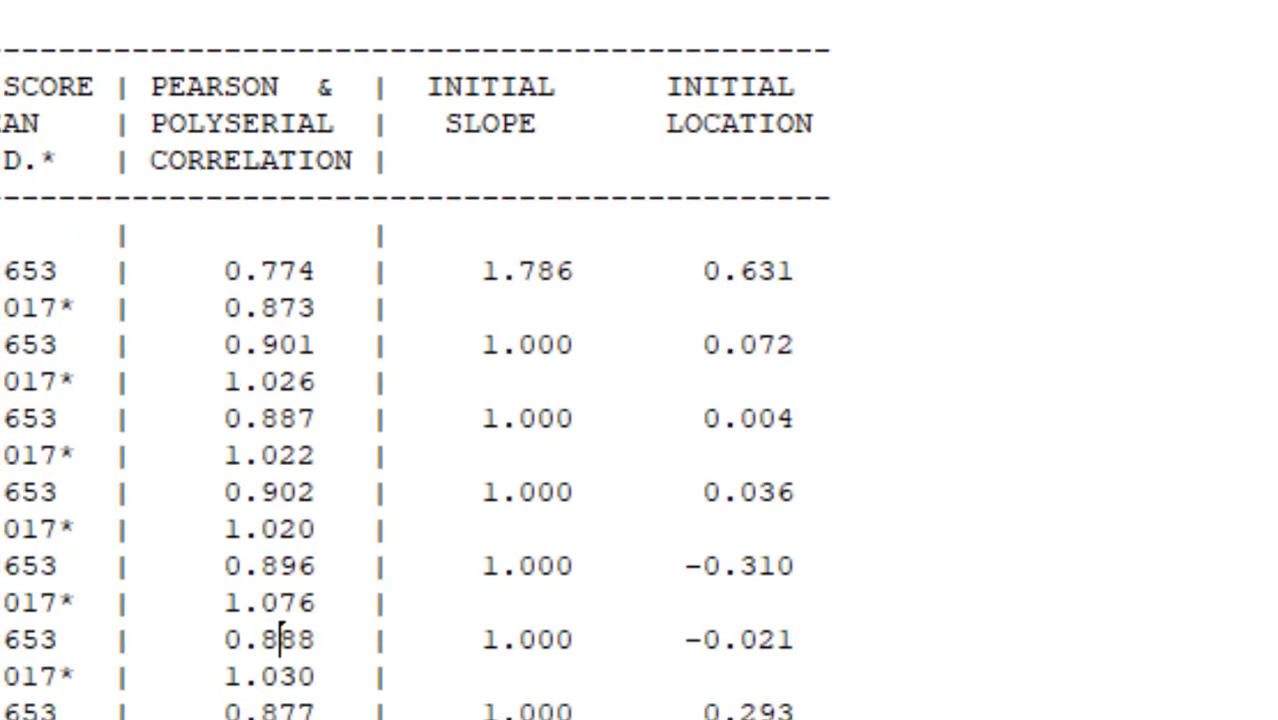
double_click(175, 252)
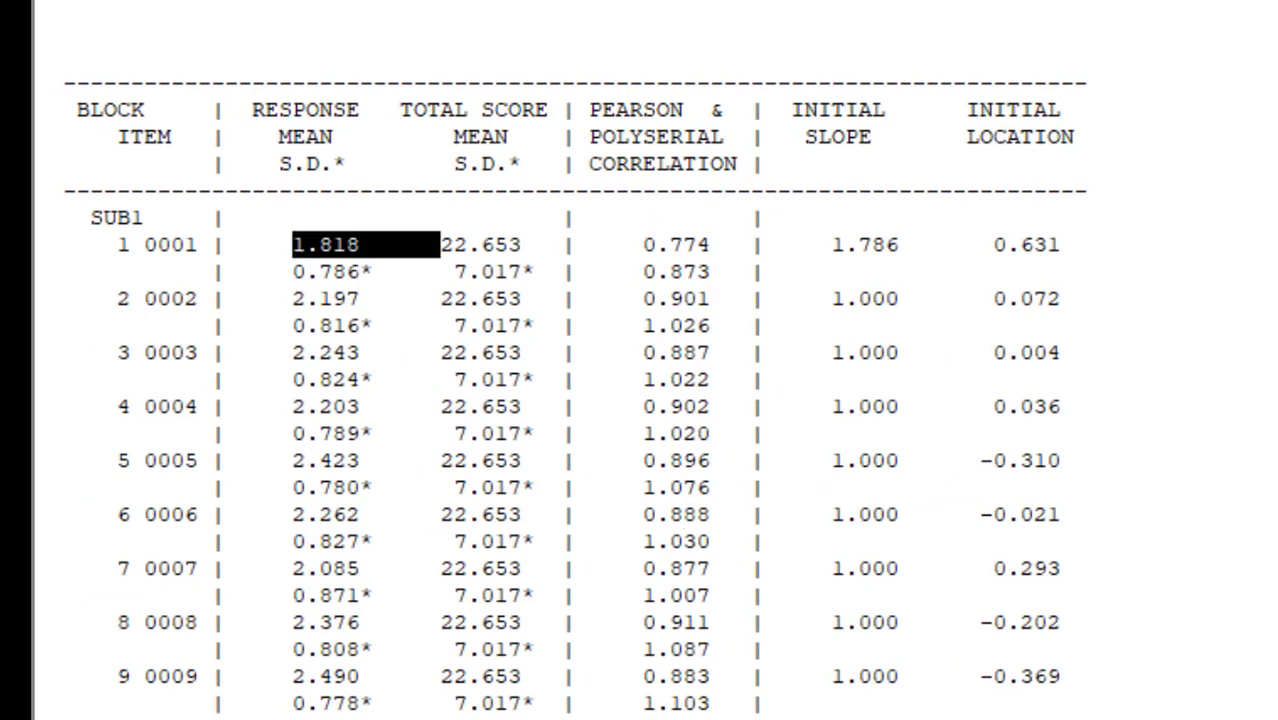
Return from the Phase 1 output to the ewb.PSL command file and run Phase 2
scroll(560, 400, "down", 3)
scroll(640, 400, "up", 20)
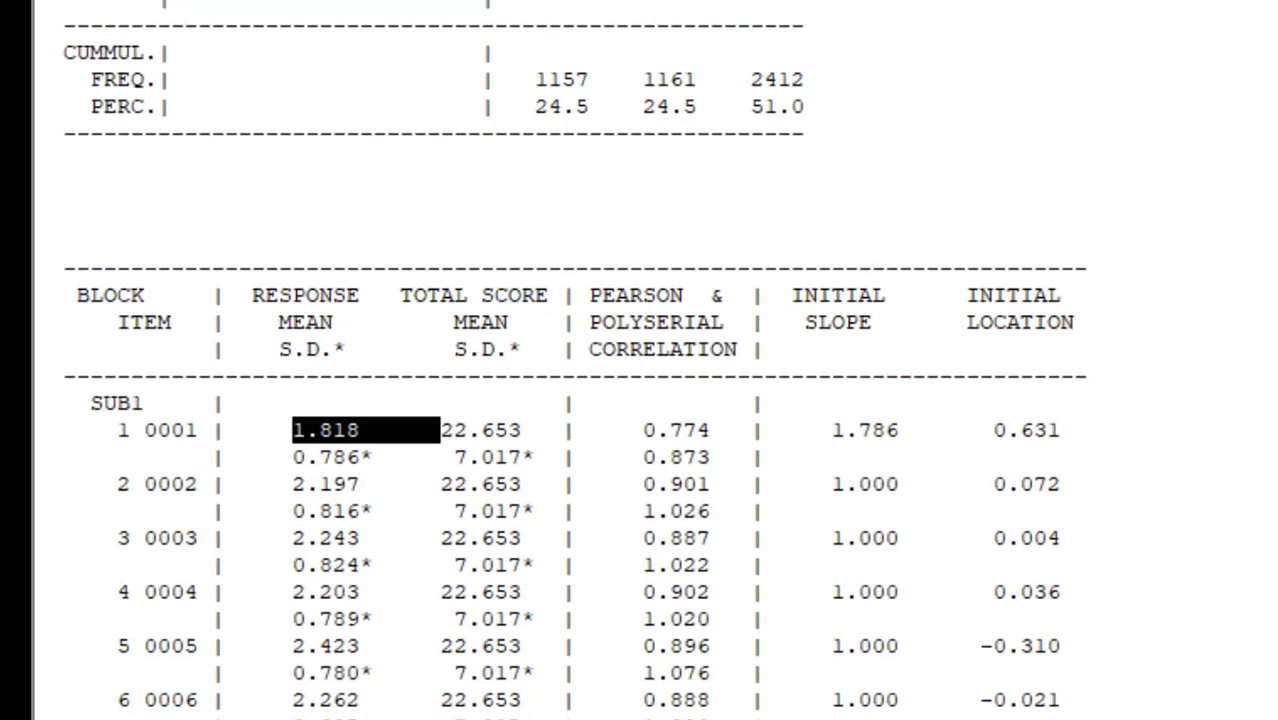
scroll(640, 400, "up", 1)
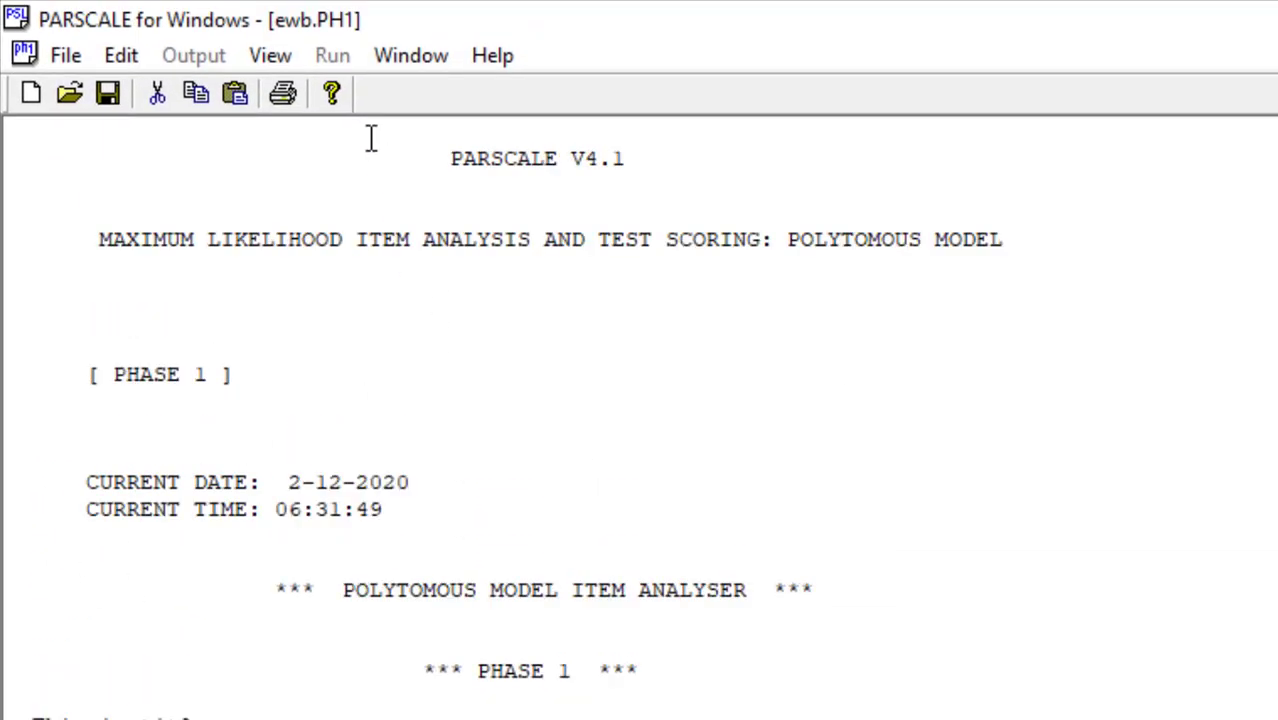
left_click(432, 55)
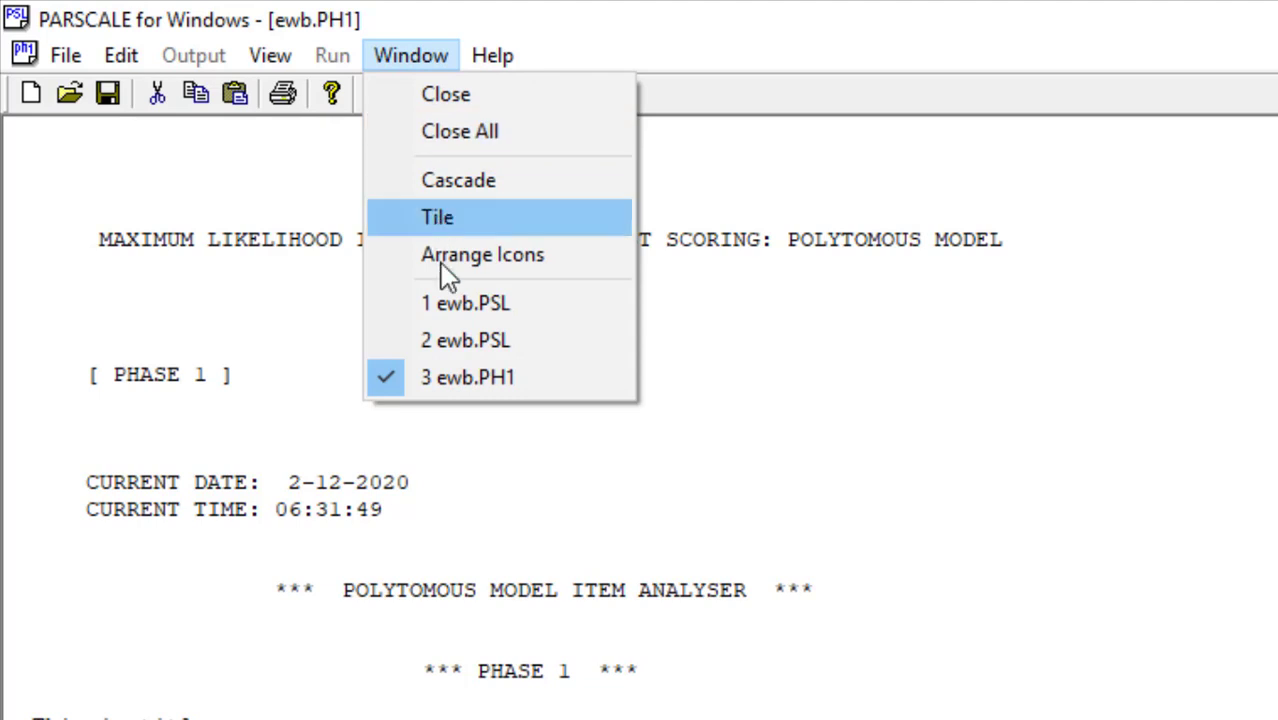
left_click(447, 307)
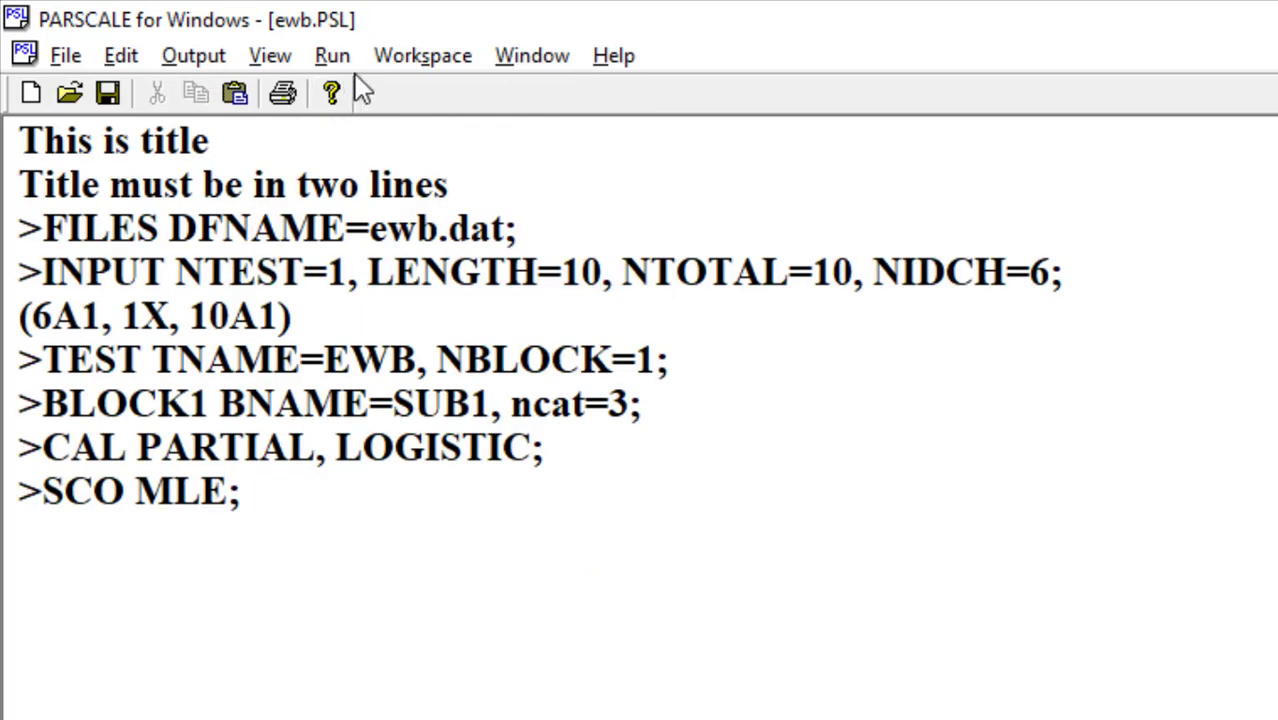
left_click(340, 60)
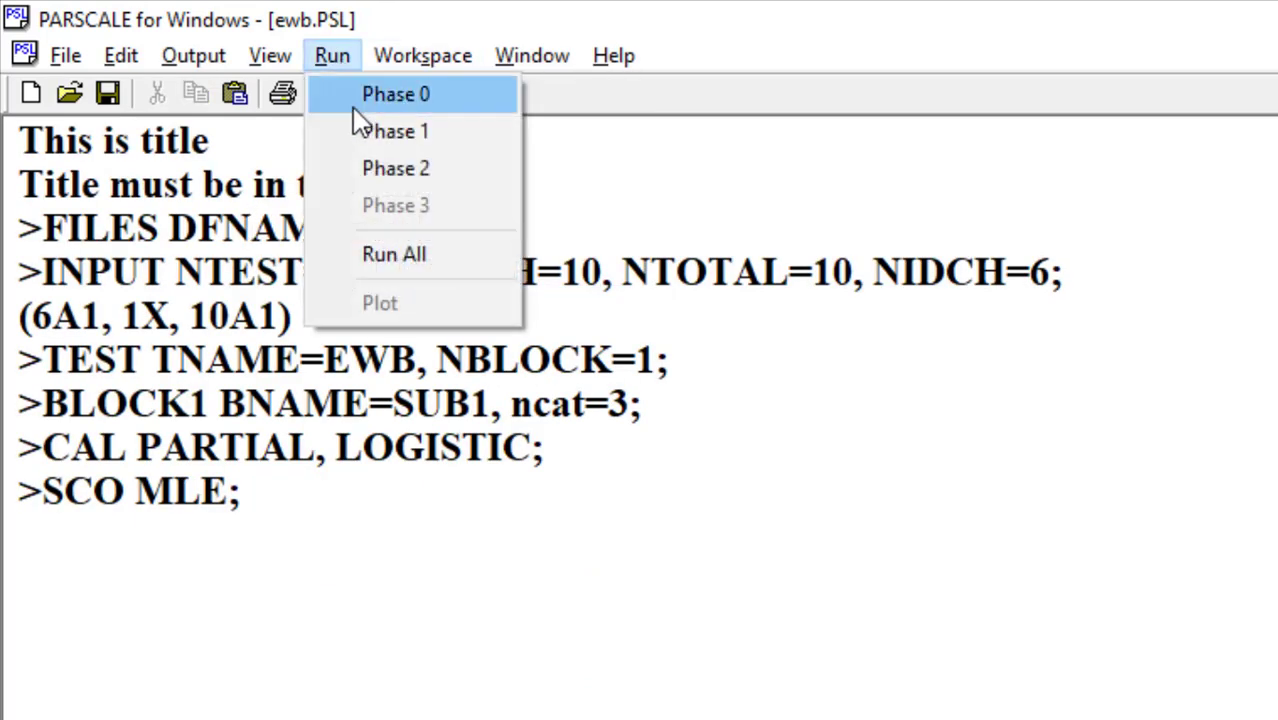
left_click(374, 170)
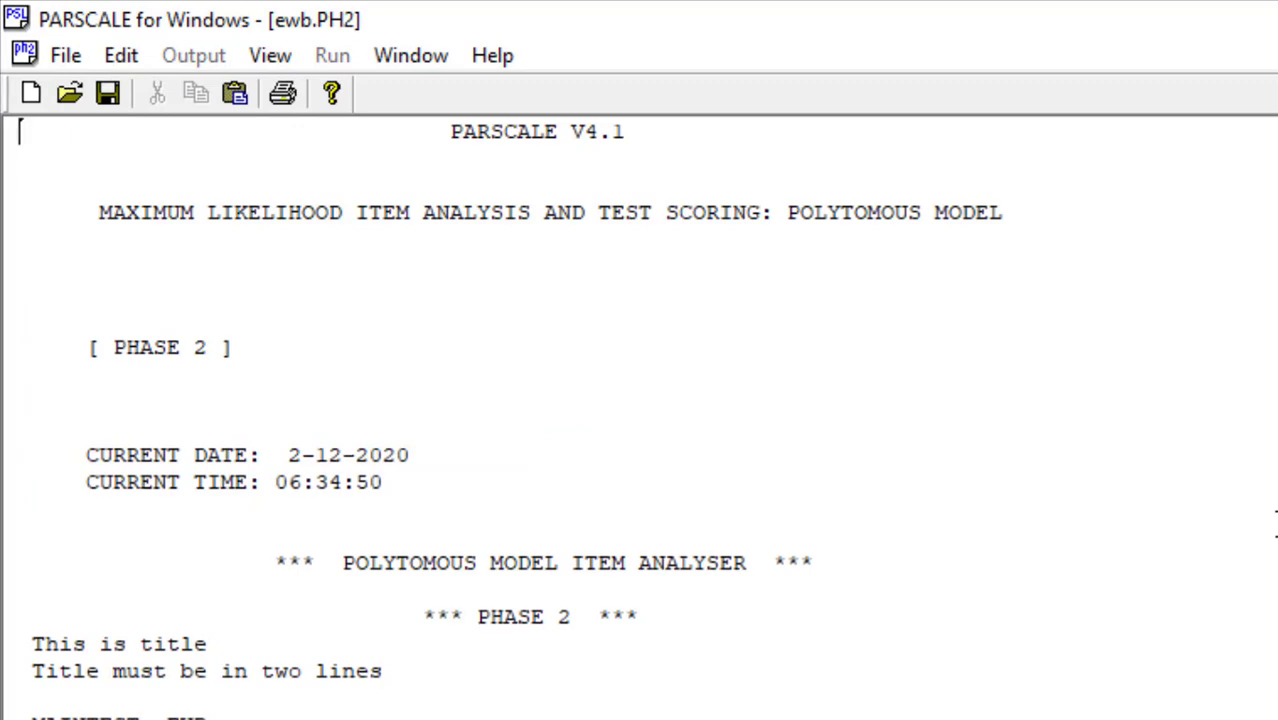
Examine the Phase 2 calibration output for the EWB main test, including the E-M cycles of the partial credit model
scroll(640, 400, "down", 5)
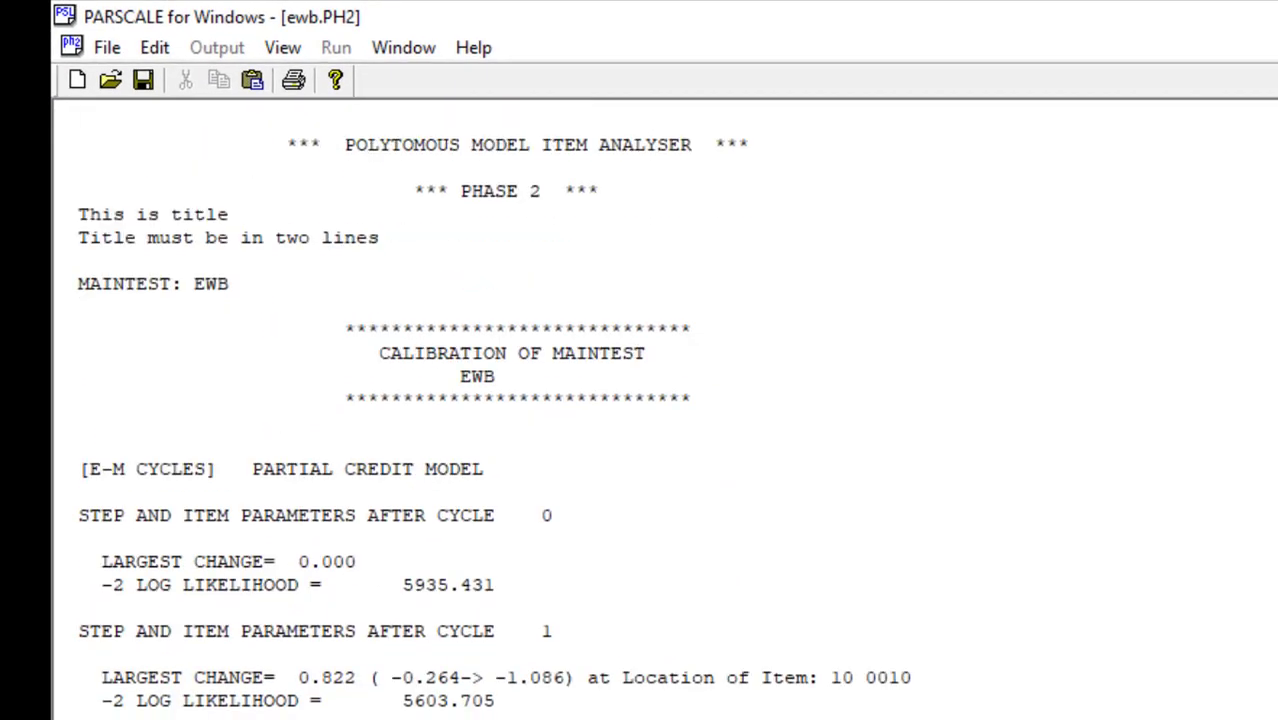
scroll(640, 400, "down", 14)
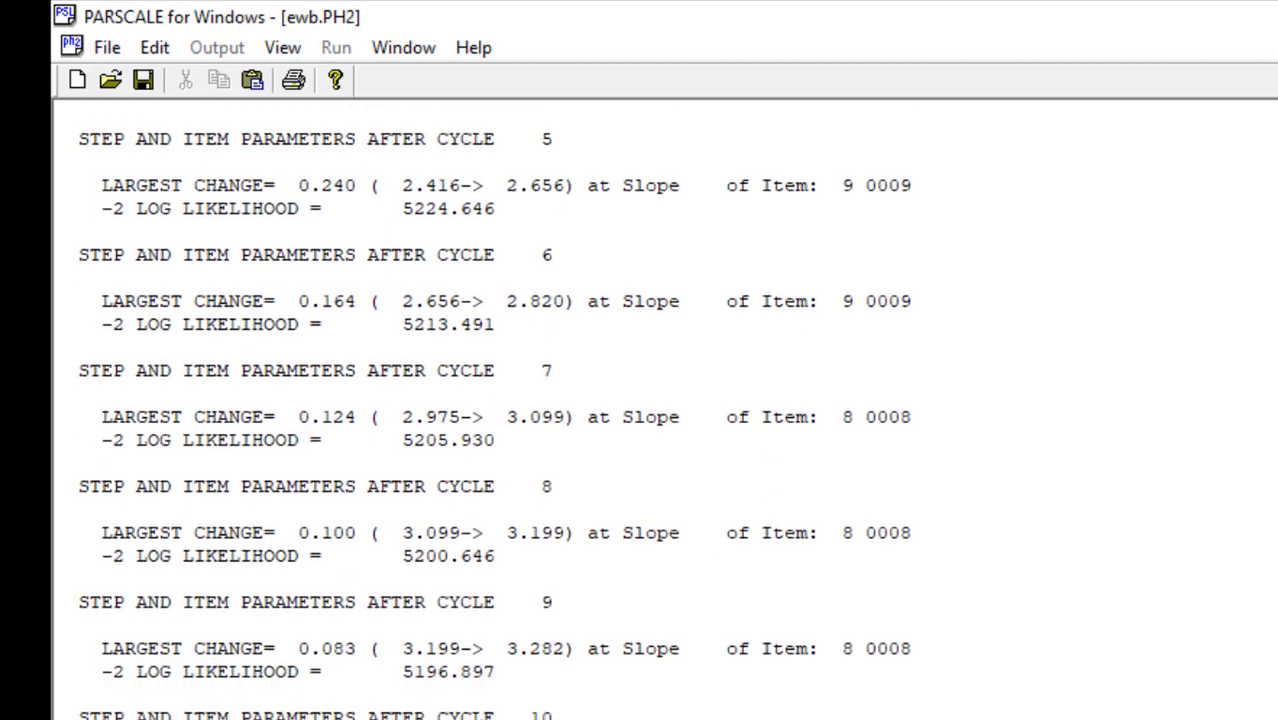
scroll(640, 400, "up", 13)
scroll(640, 400, "down", 3)
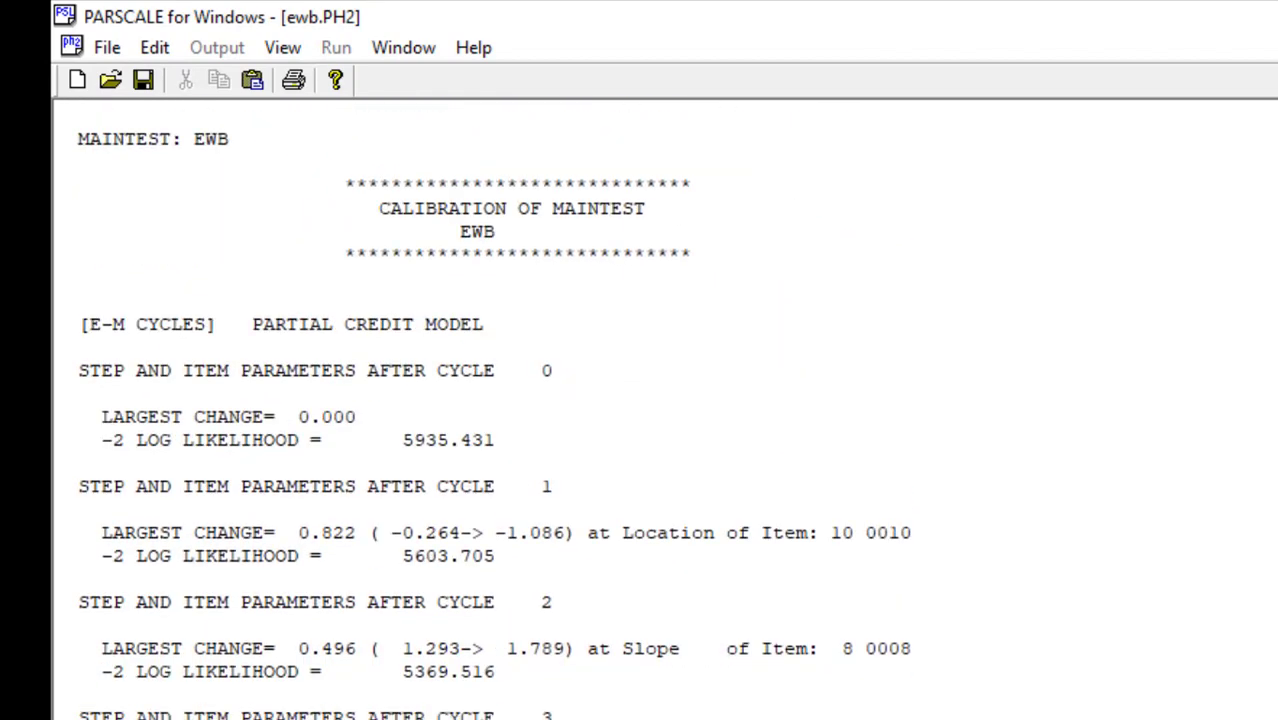
scroll(640, 400, "up", 7)
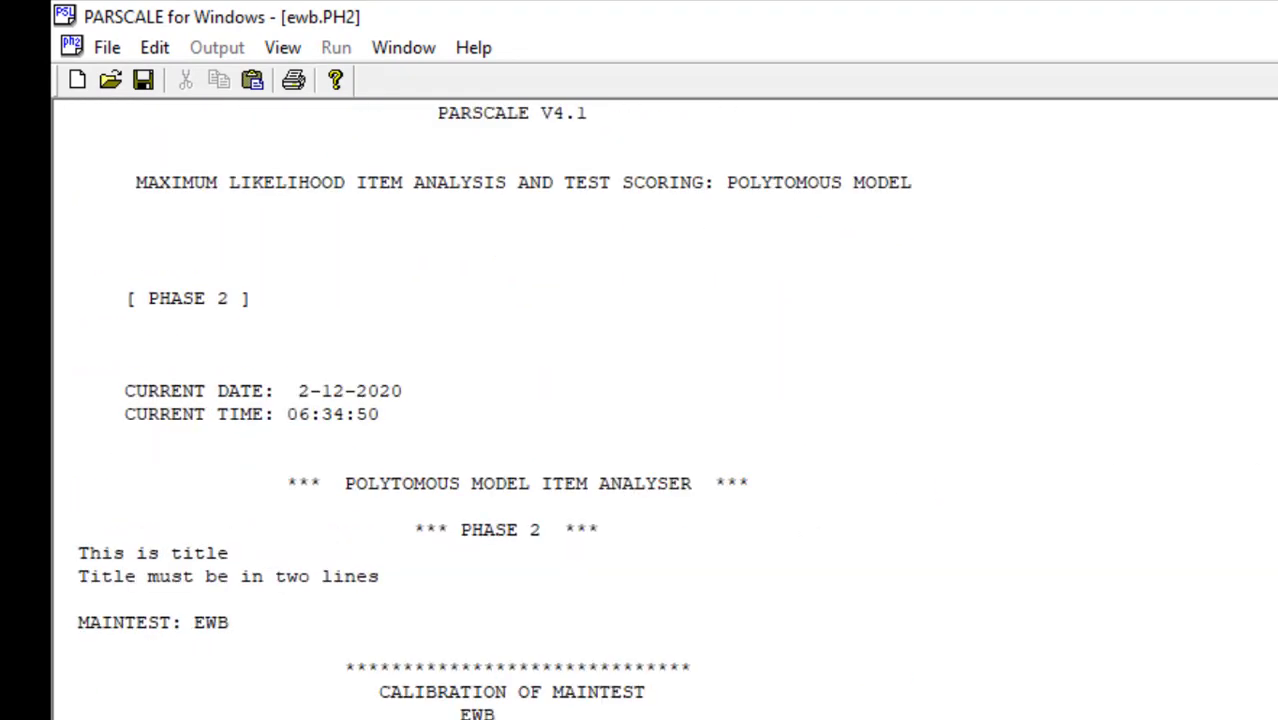
scroll(640, 400, "down", 2)
scroll(640, 400, "down", 8)
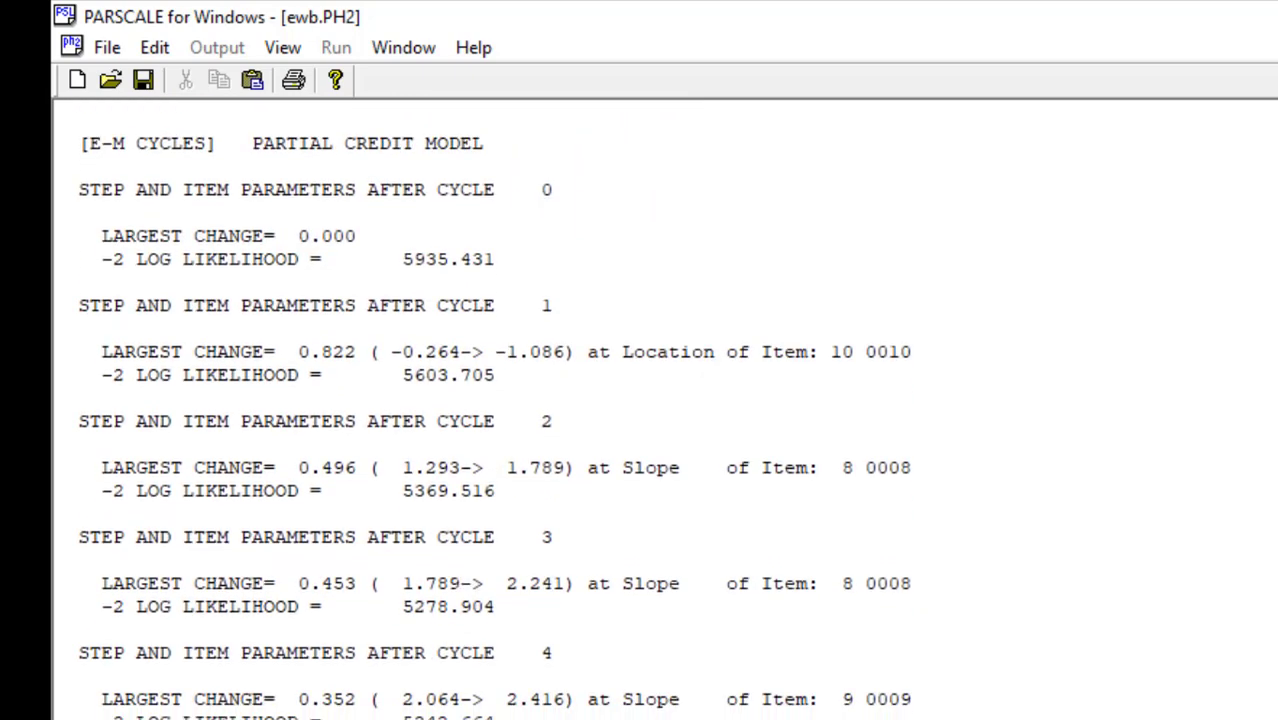
scroll(640, 400, "down", 1)
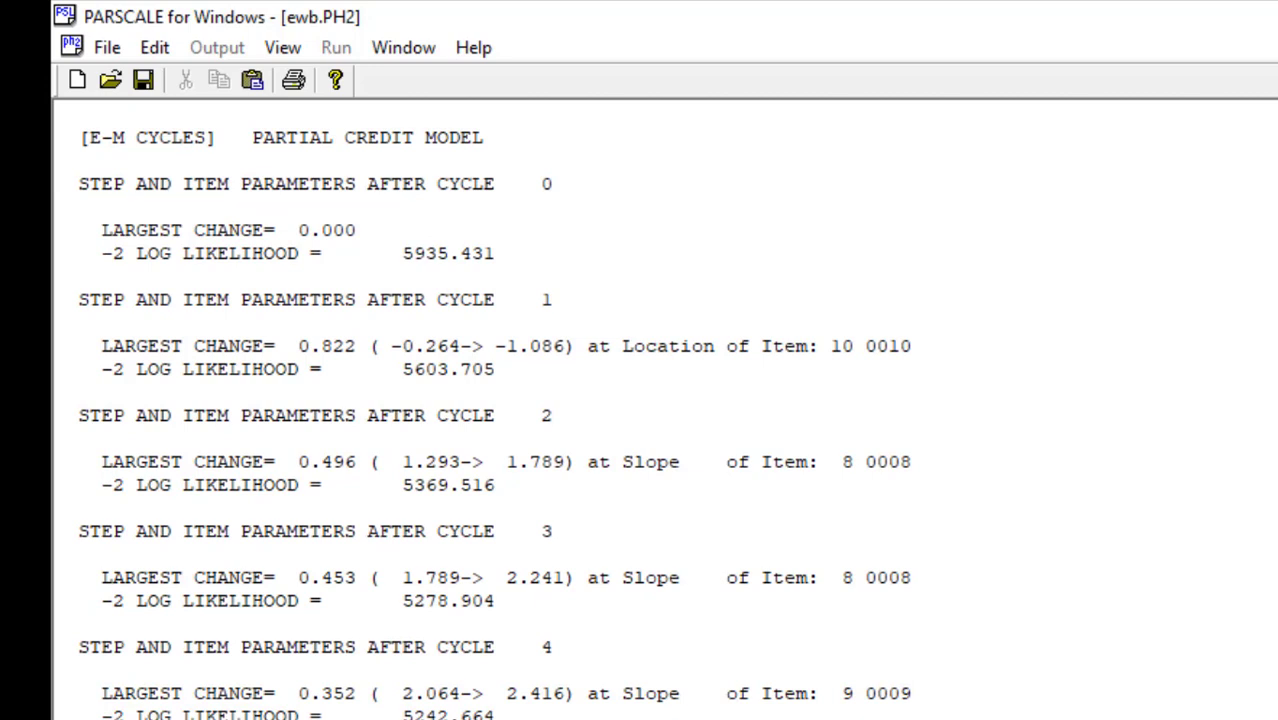
scroll(495, 419, "down", 1)
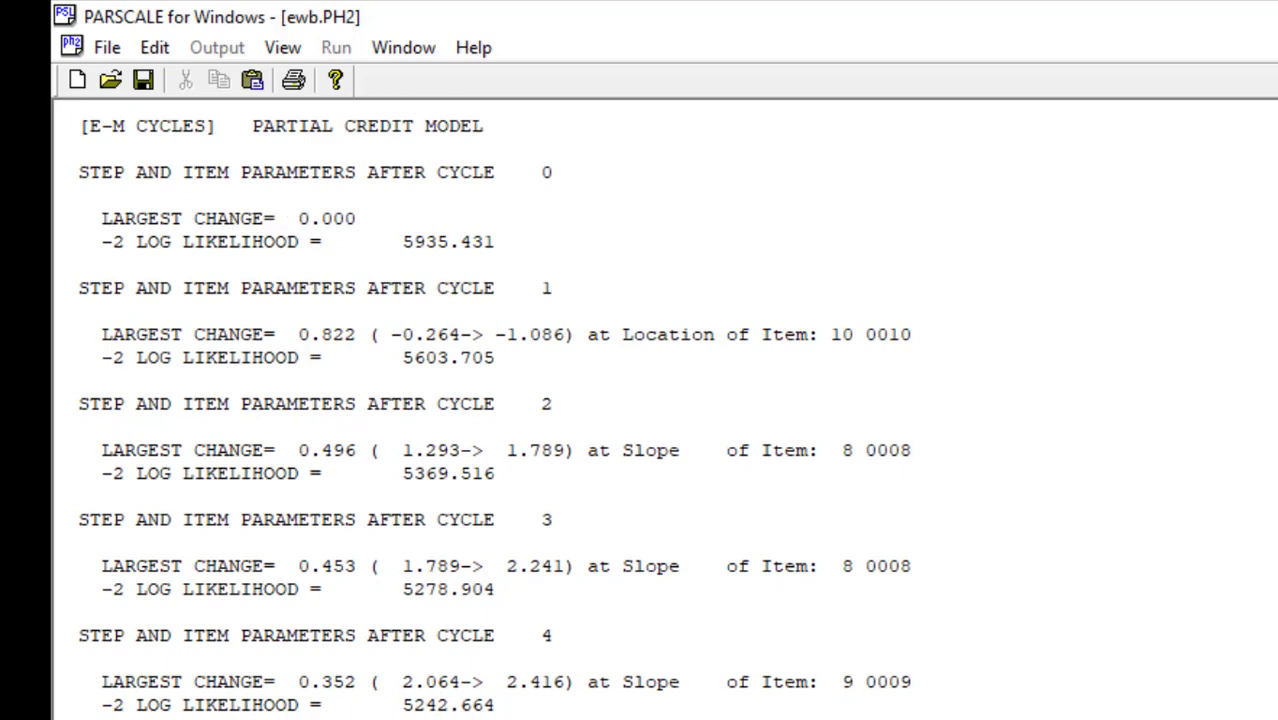
Examine the final calibration cycles, the SUB1 item parameter table and the summary statistics of the parameter estimates
scroll(1013, 398, "down", 13)
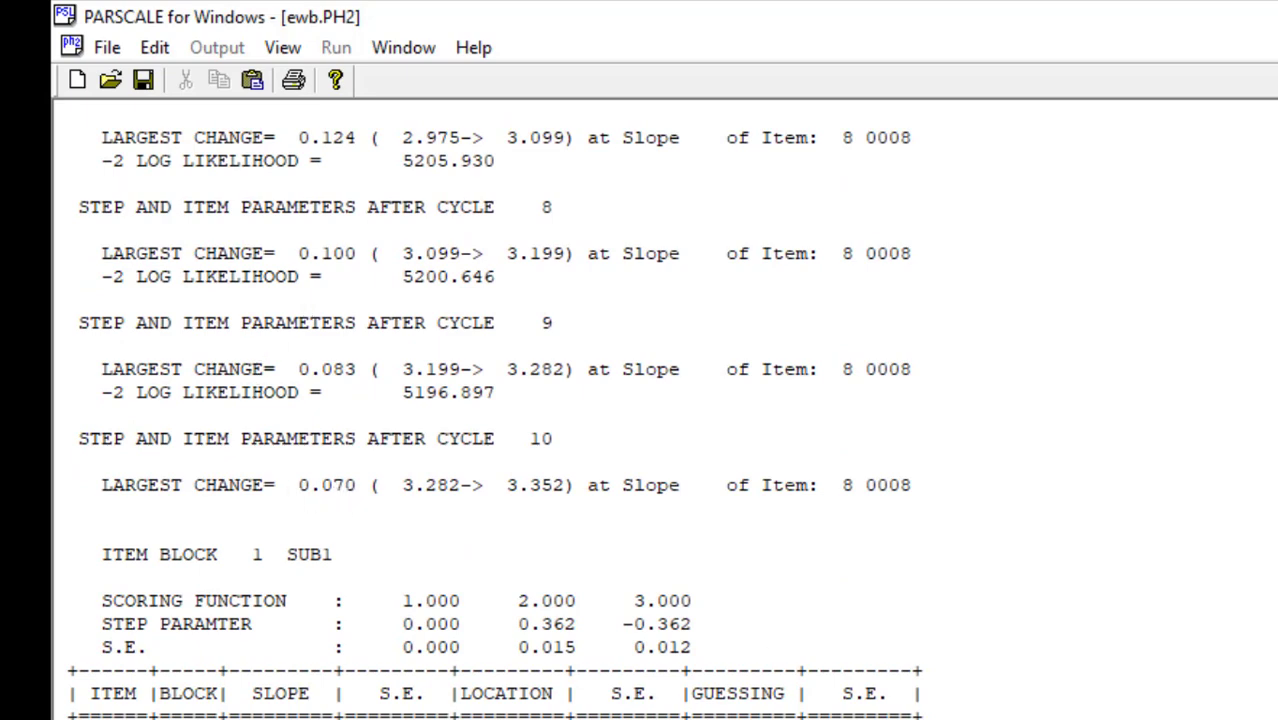
scroll(807, 531, "down", 2)
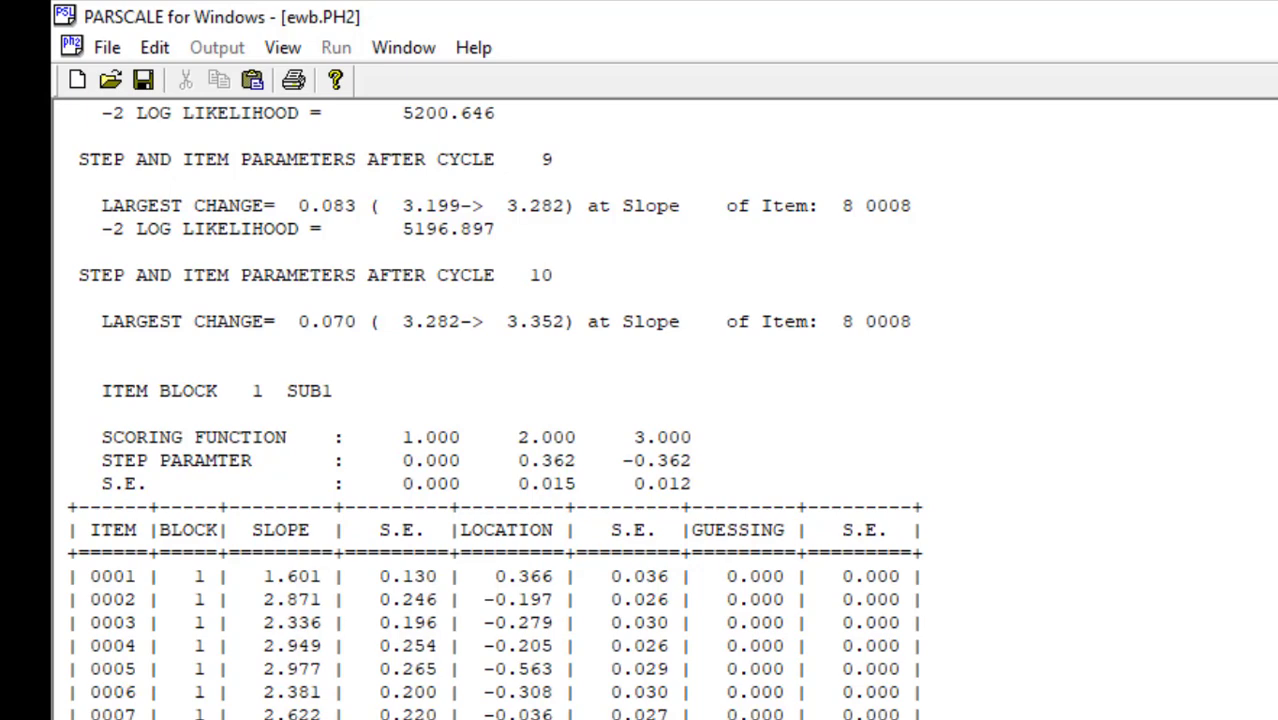
scroll(495, 415, "down", 7)
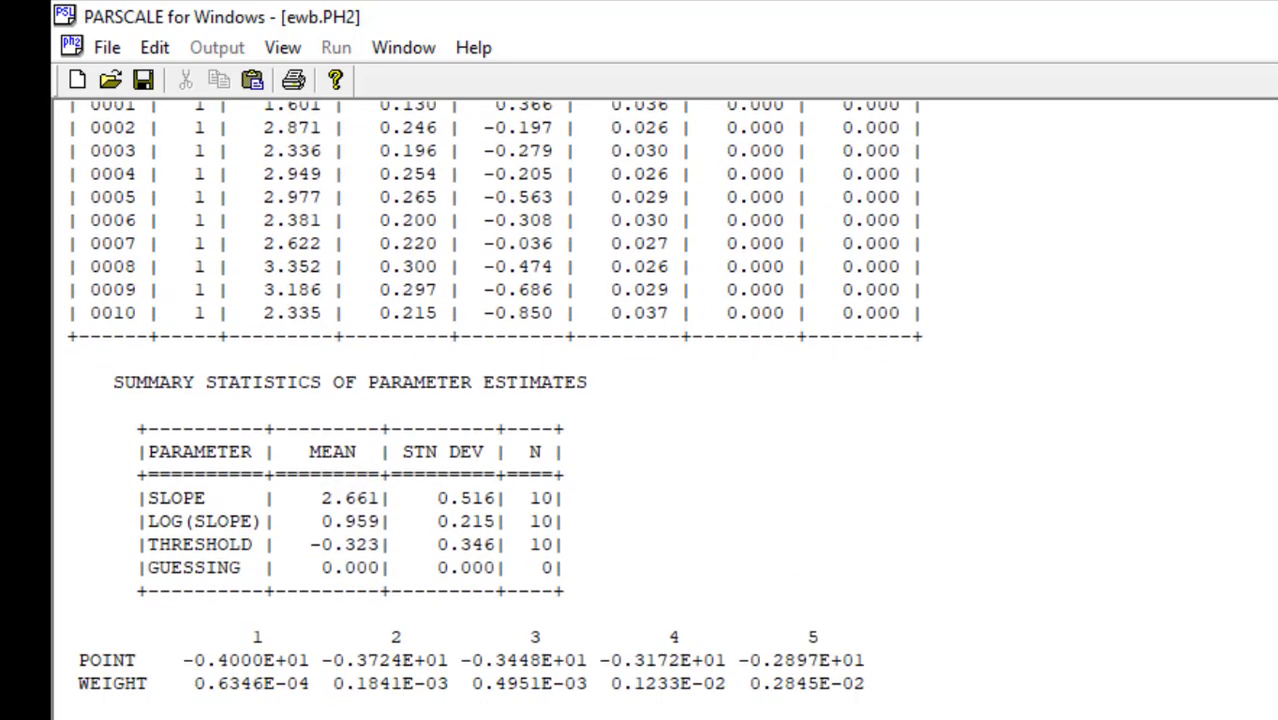
scroll(870, 211, "up", 4)
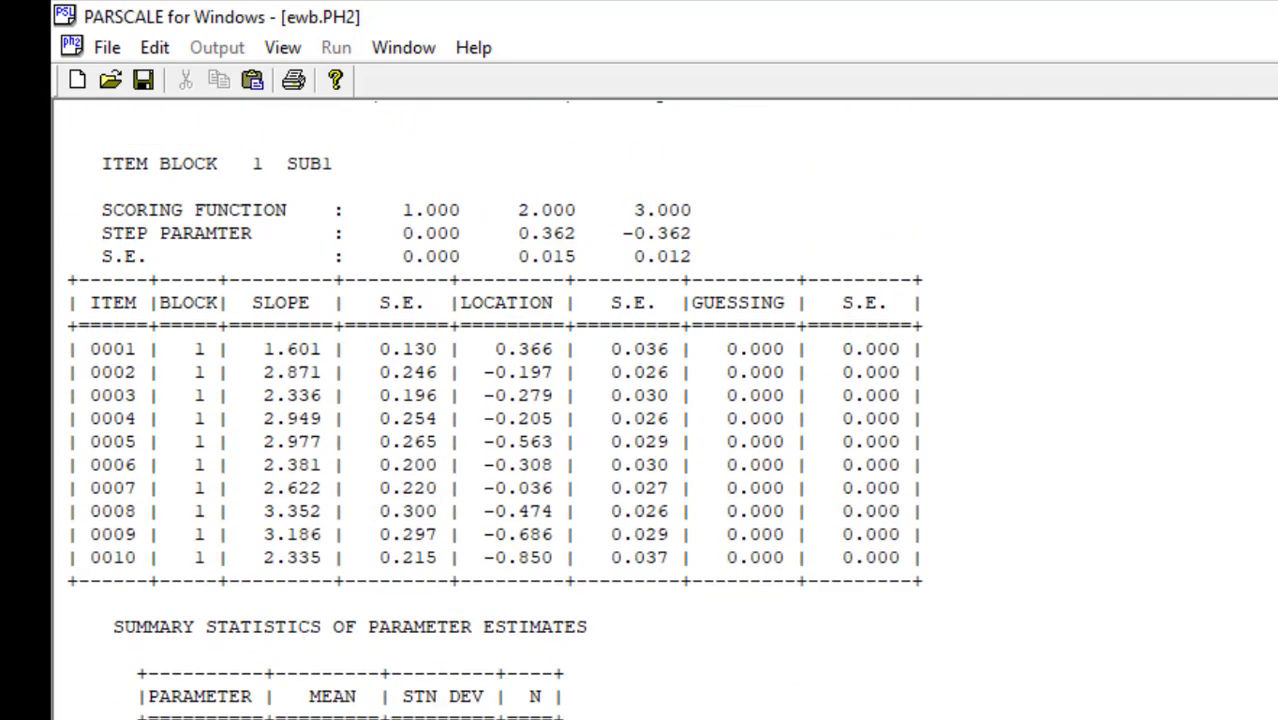
Check the PARTIAL option in the CAL command of ewb.PSL against the SUB1 item slopes in the Phase 2 output
left_click(420, 48)
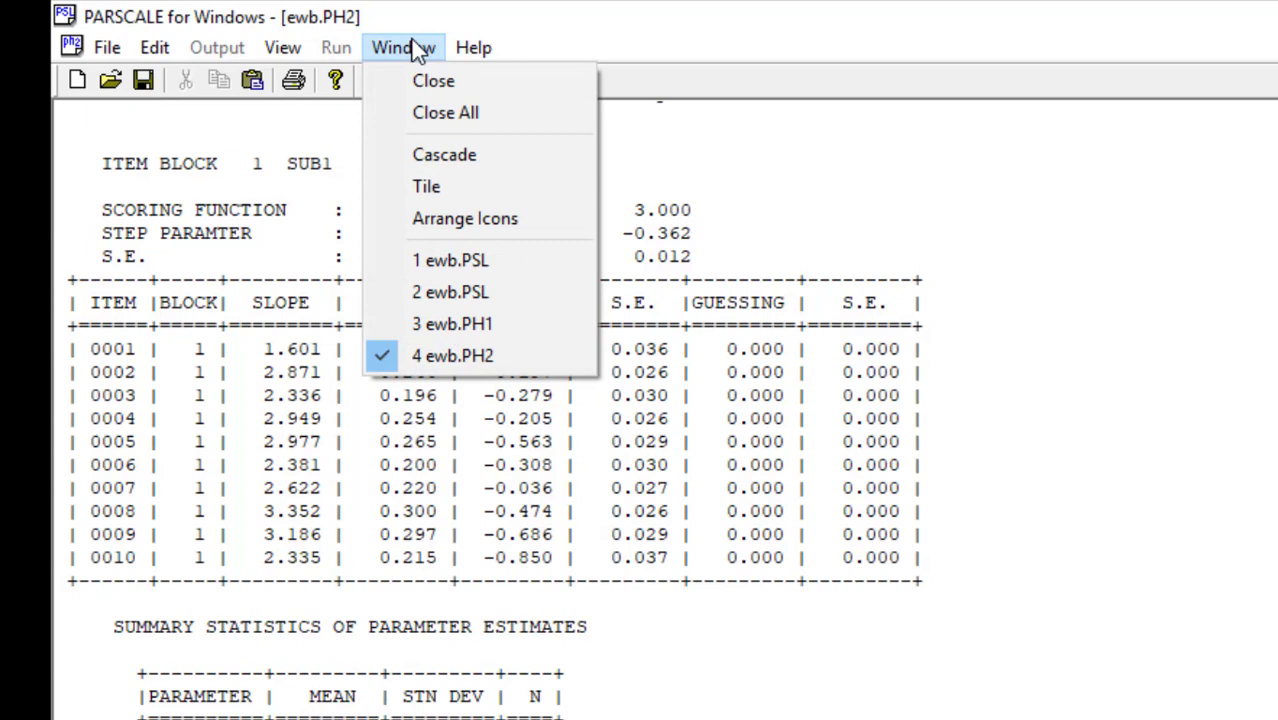
left_click(453, 262)
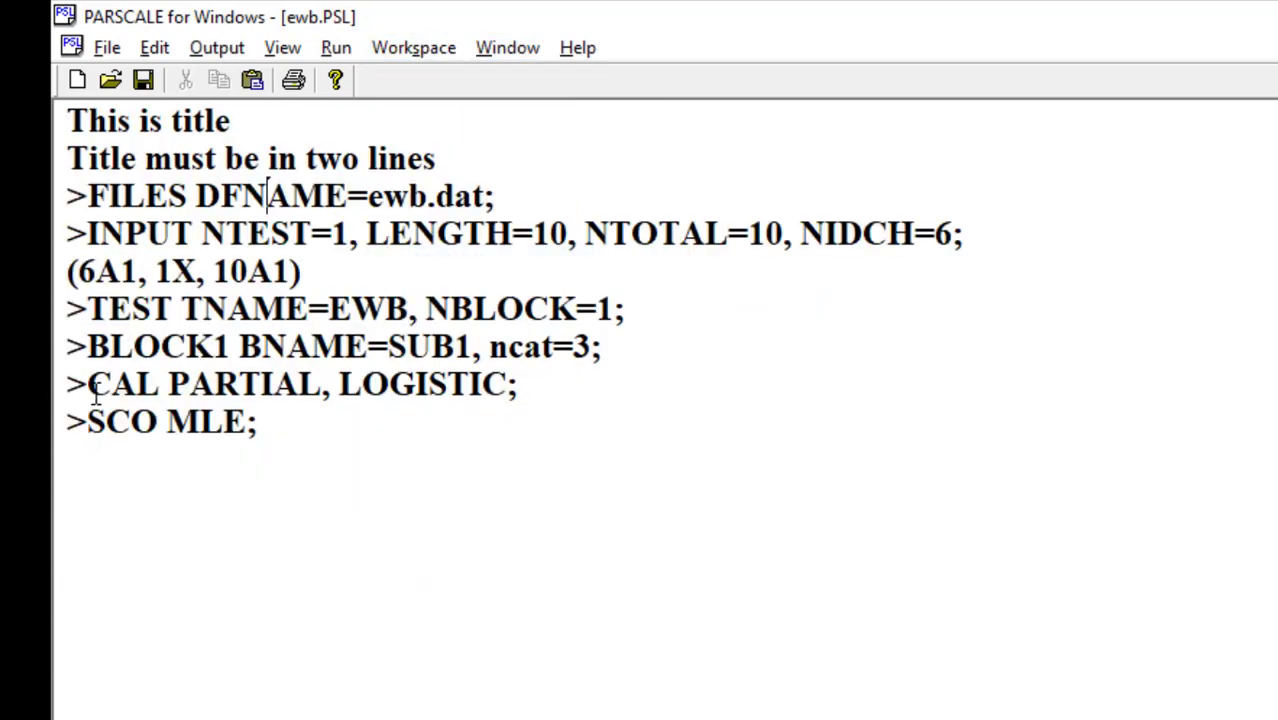
left_click_drag(166, 385, 322, 385)
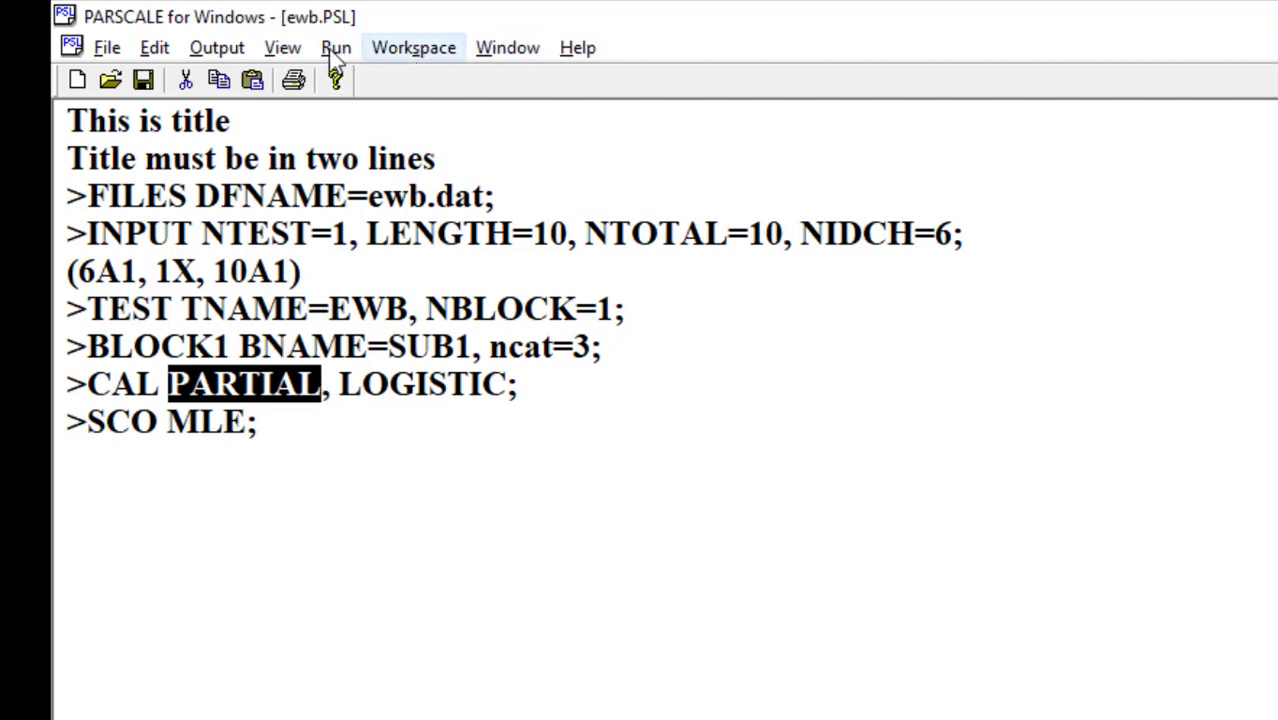
left_click(242, 48)
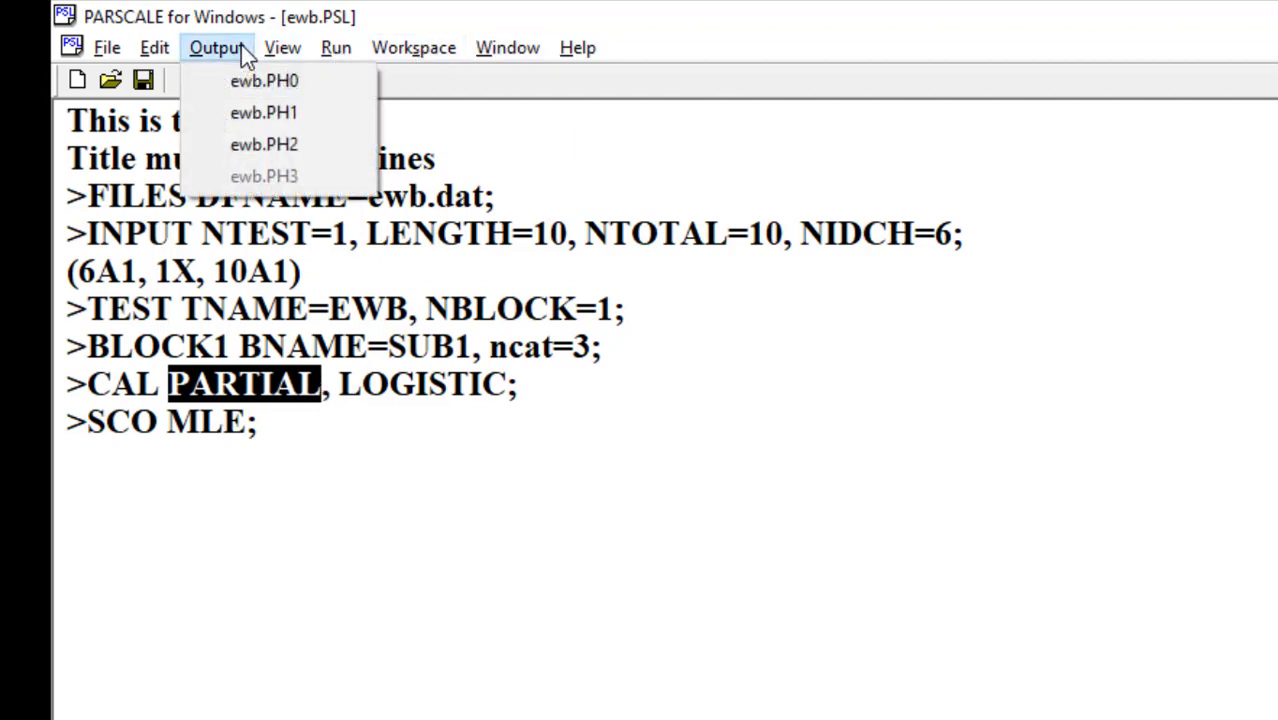
left_click(267, 145)
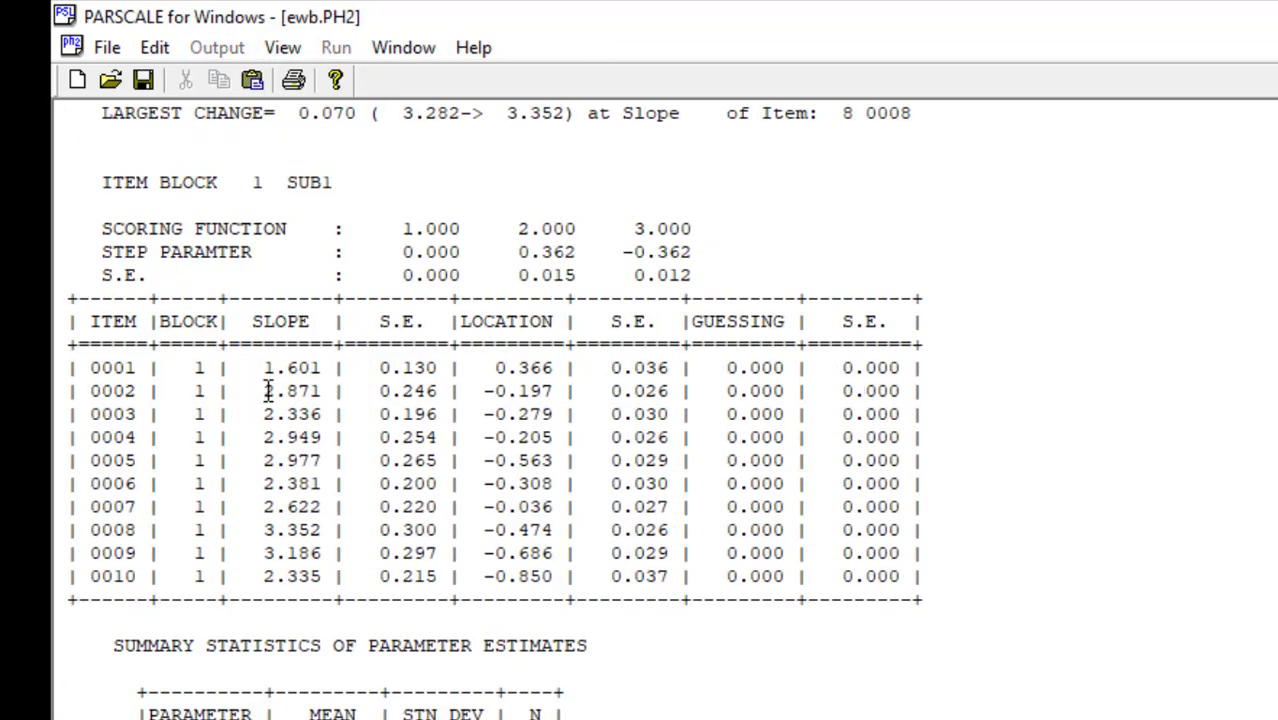
left_click_drag(276, 368, 283, 440)
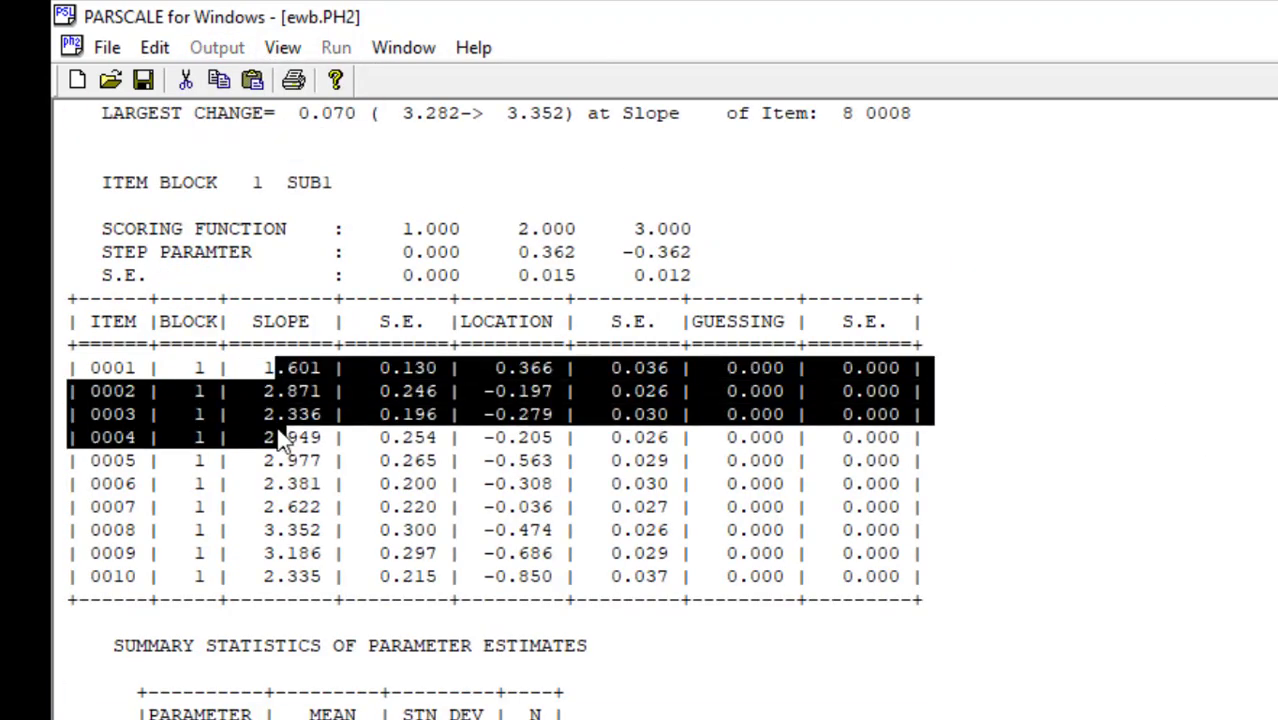
left_click(281, 440)
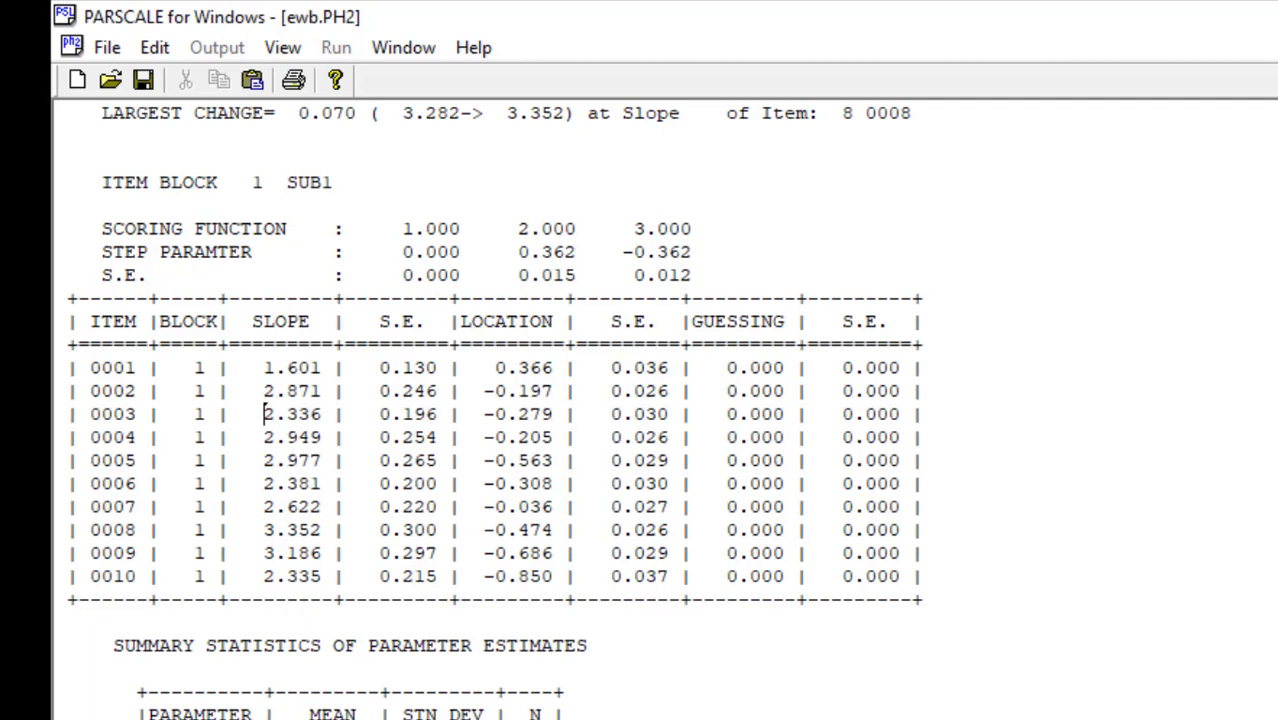
Return from the Phase 2 output to the ewb.PSL command file and run Phase 3
key("ctrl+Tab")
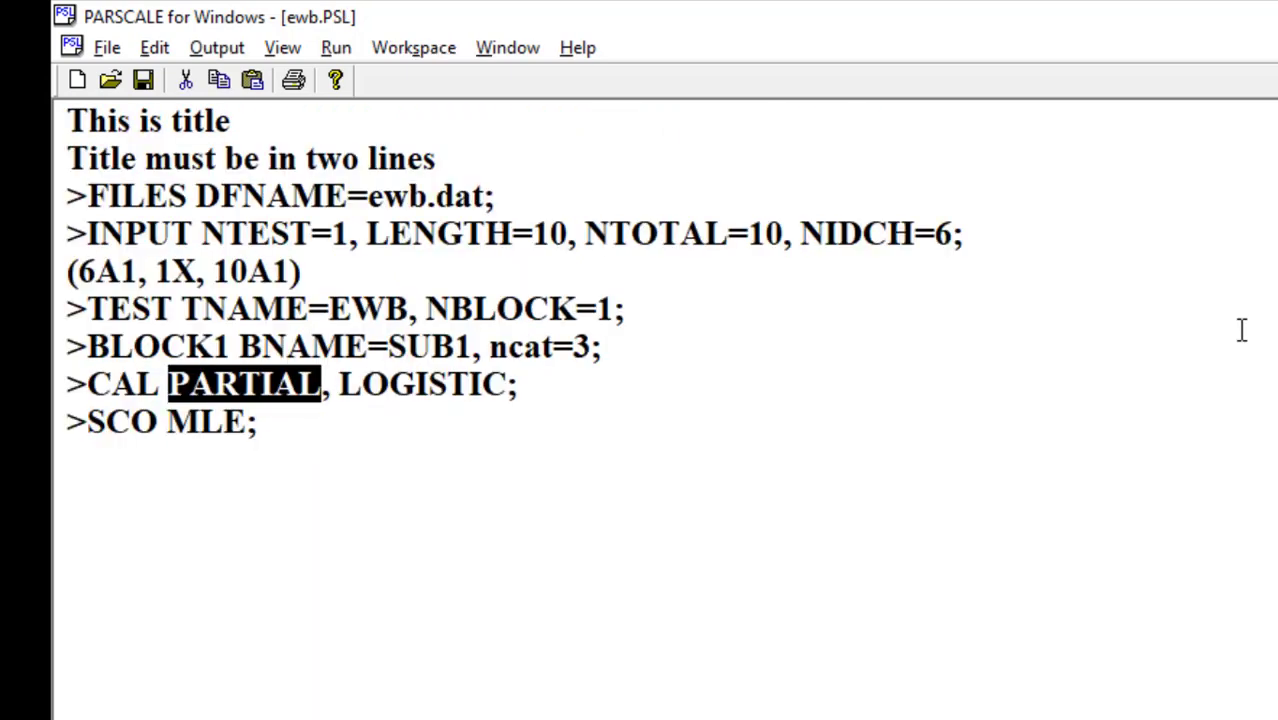
left_click(410, 398)
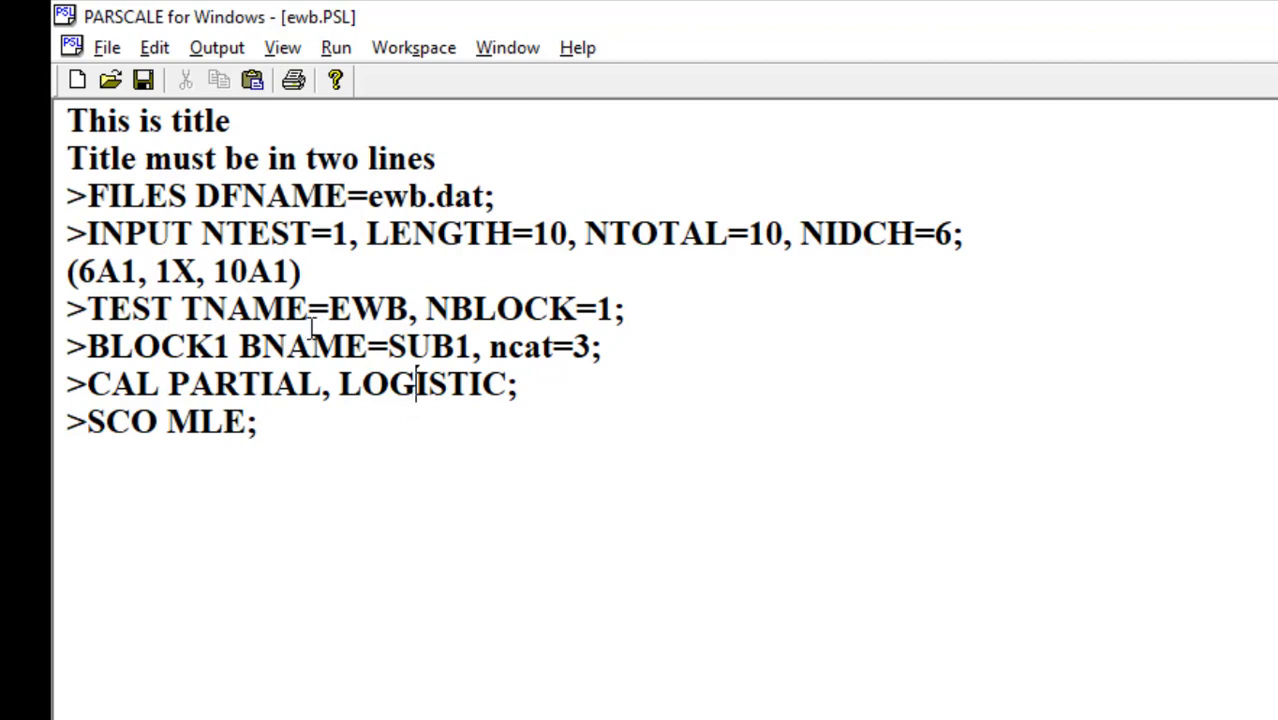
left_click(336, 50)
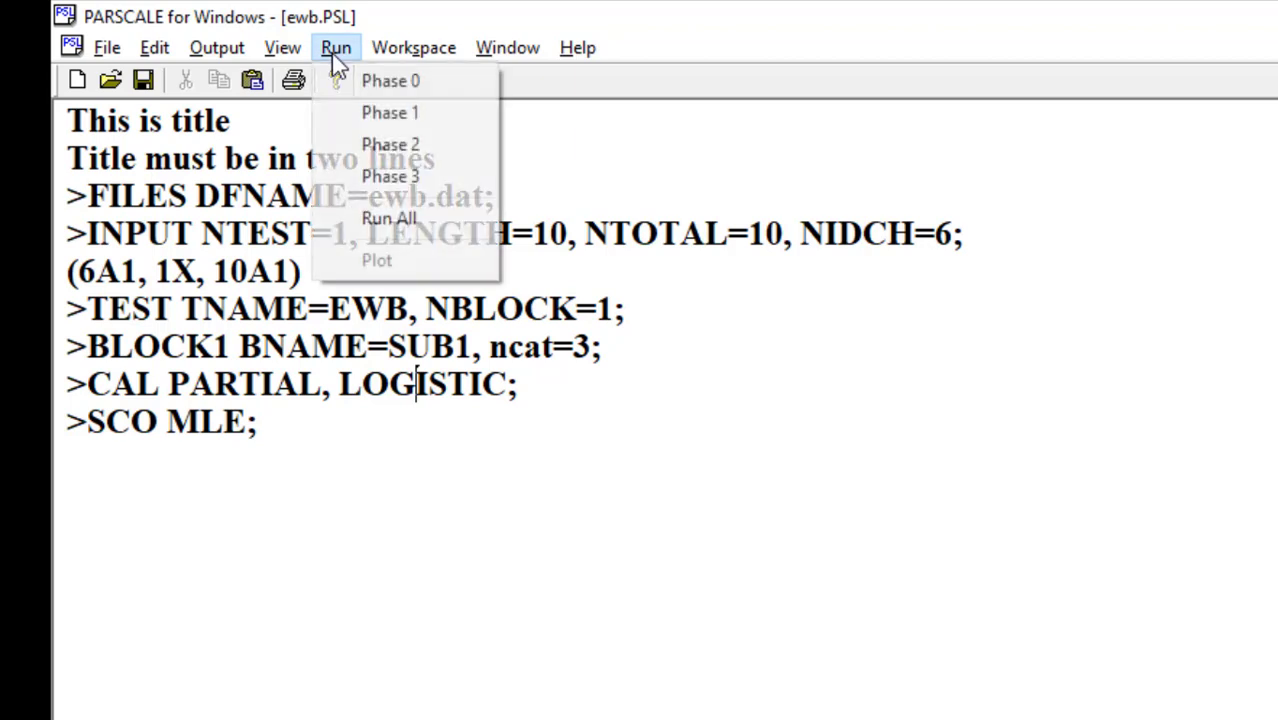
left_click(389, 176)
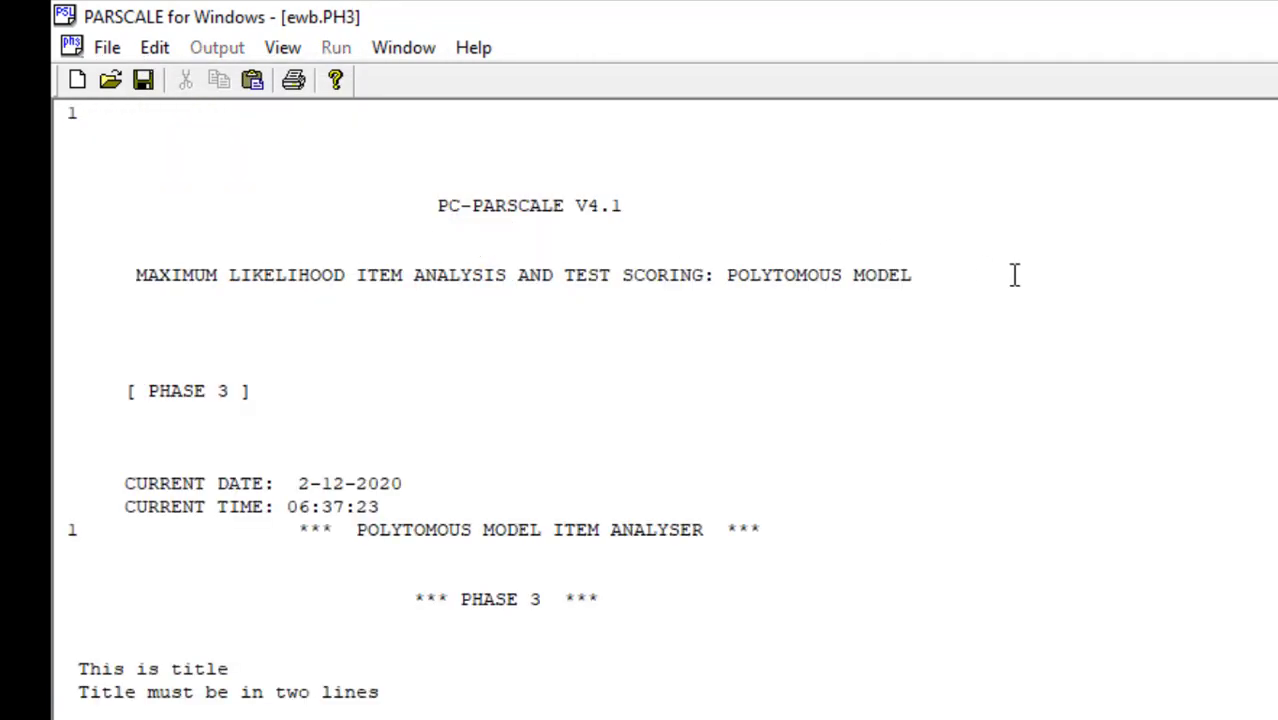
Examine the Phase 3 ability scores and standard errors, the ability distribution summary, and the cases marked 999
scroll(665, 410, "down", 15)
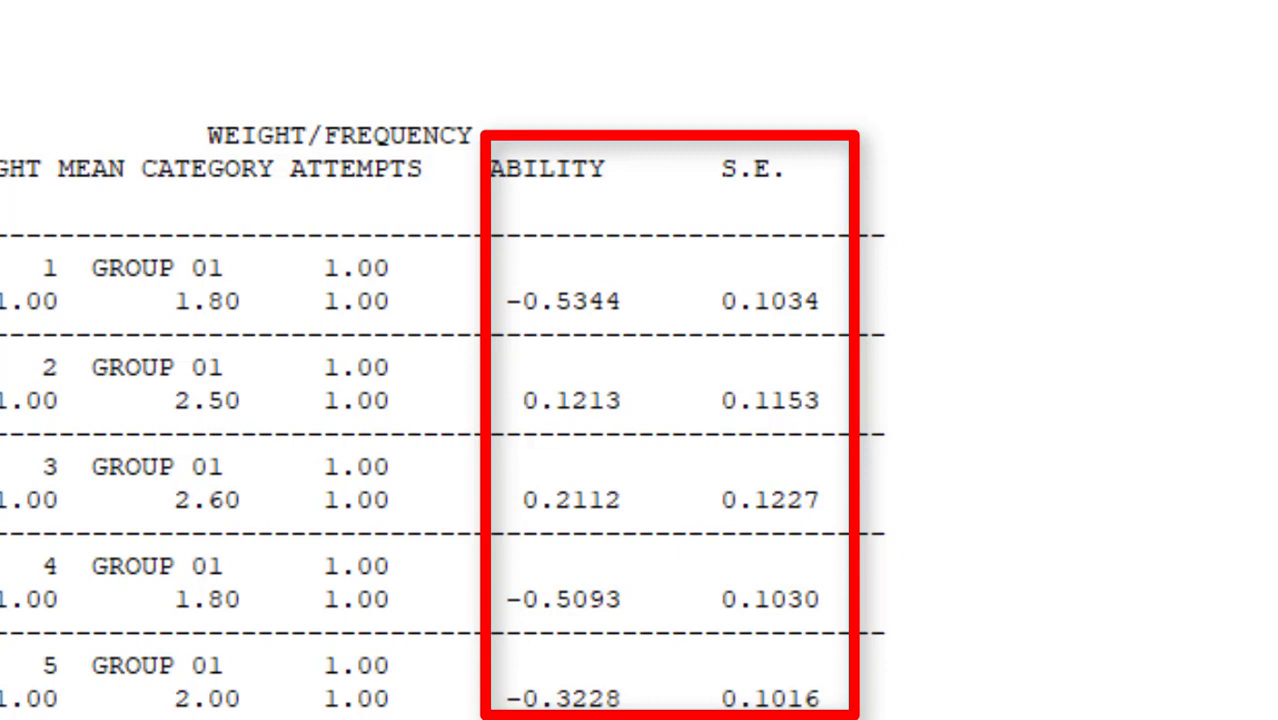
scroll(443, 370, "down", 20)
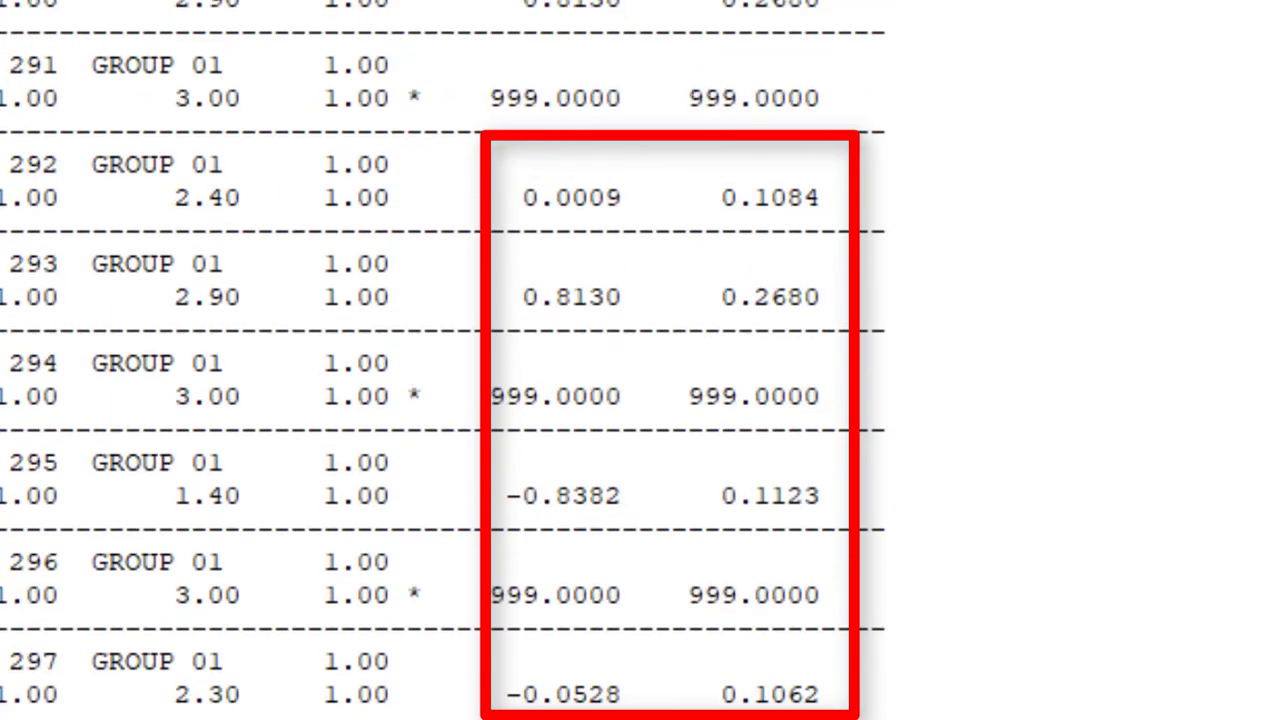
scroll(640, 360, "down", 10)
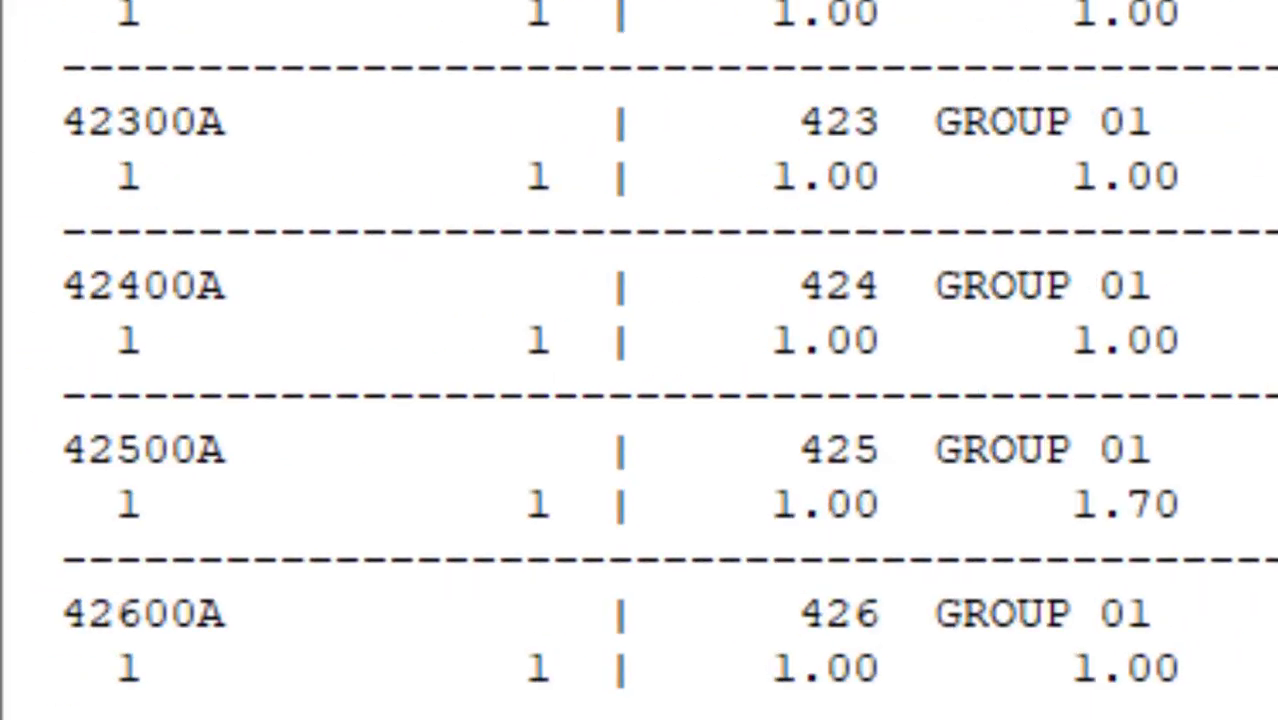
scroll(640, 360, "down", 15)
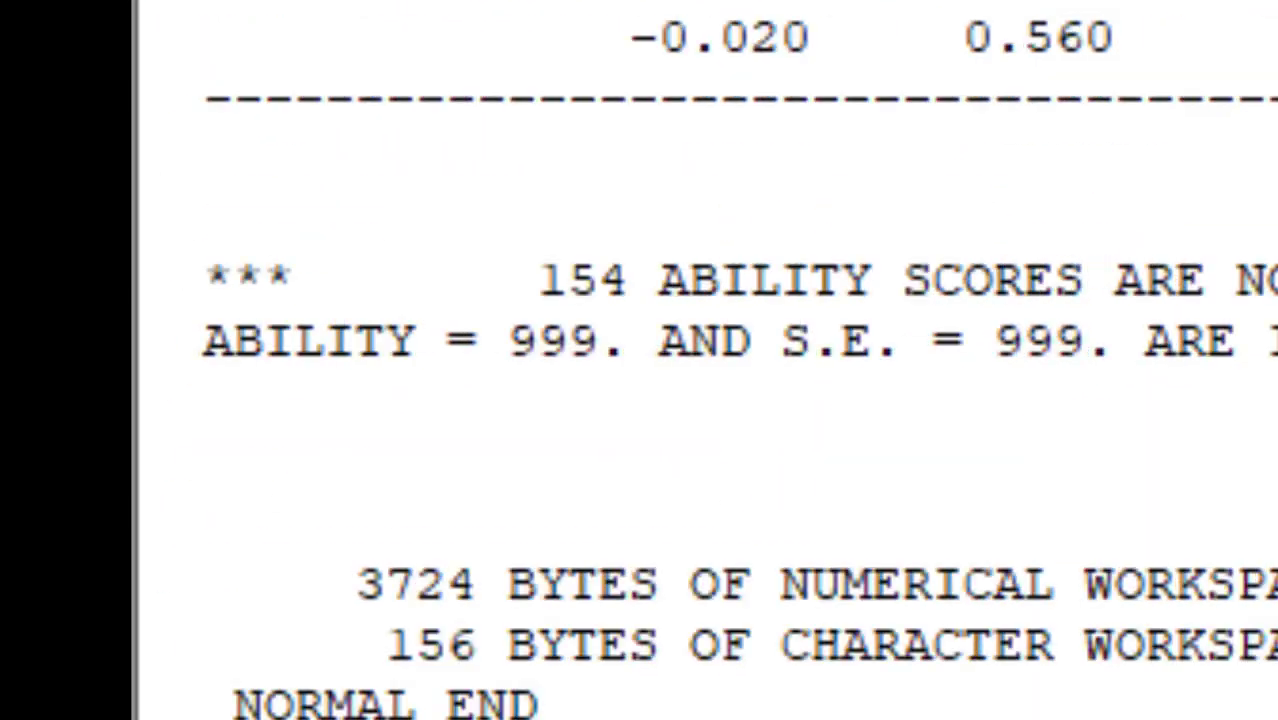
scroll(640, 360, "up", 5)
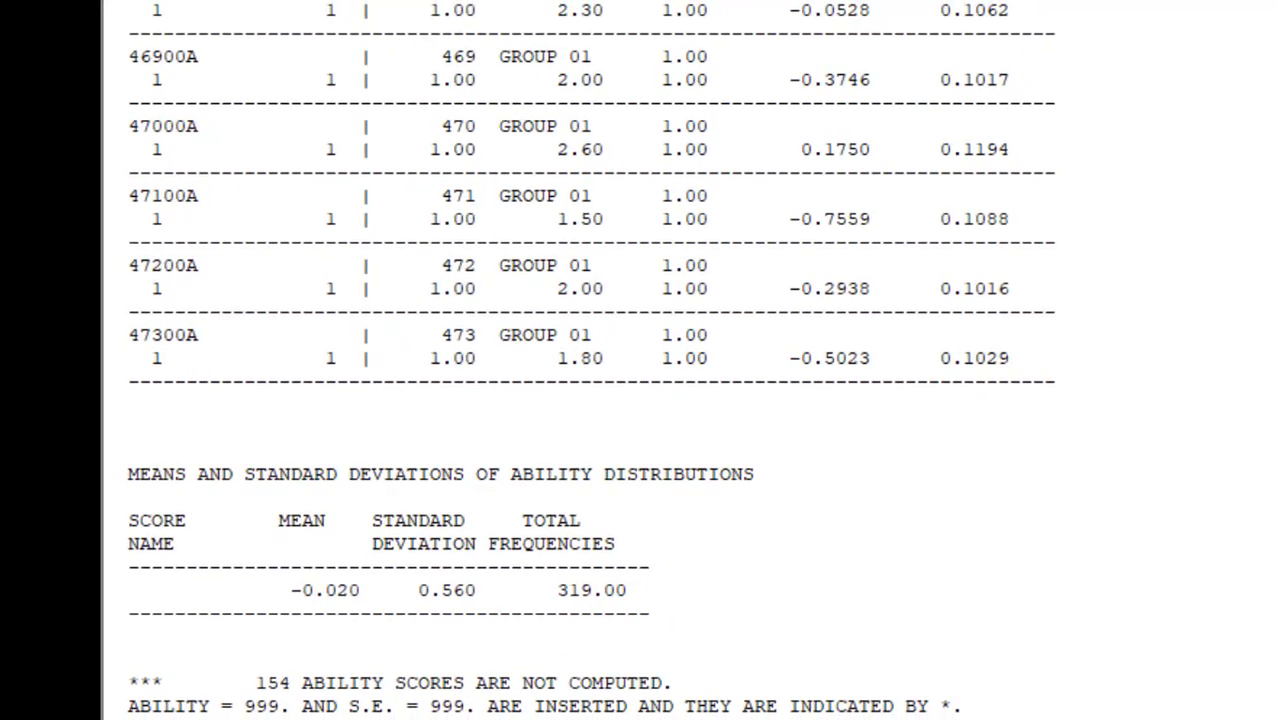
scroll(590, 360, "up", 18)
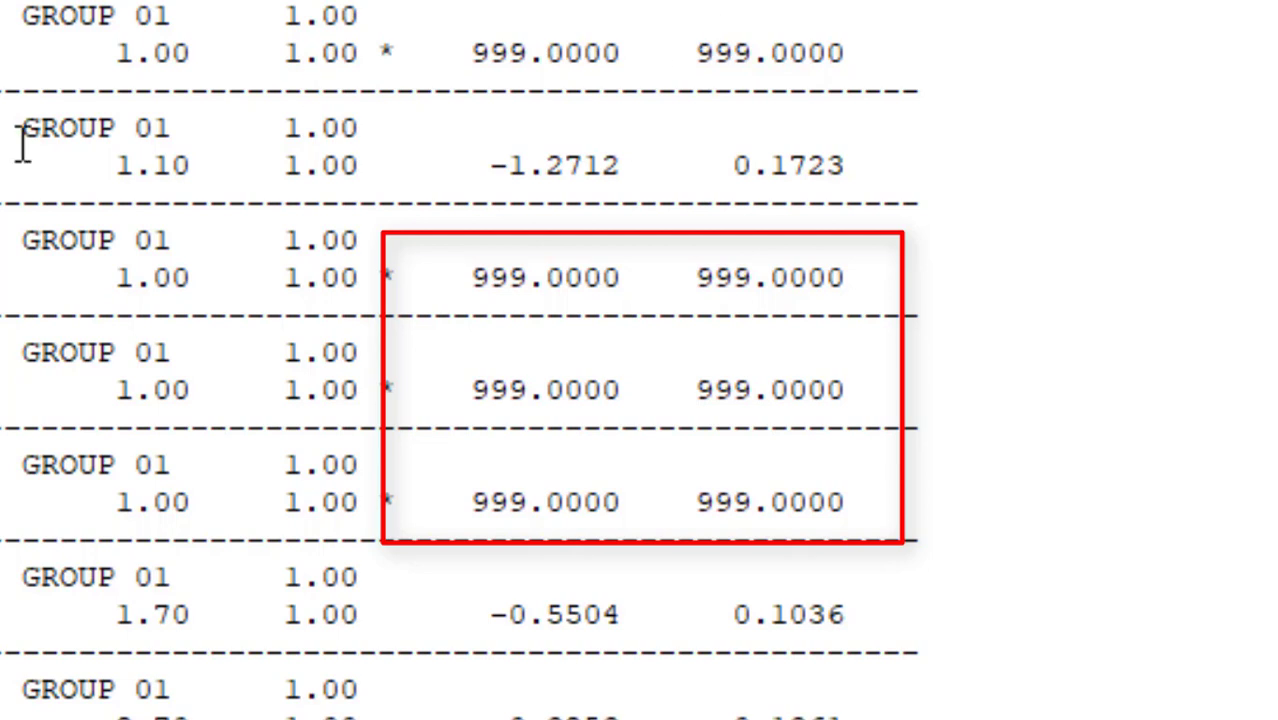
Return to the ewb.PSL command file and select the PARTIAL option in the CAL command
left_click(491, 56)
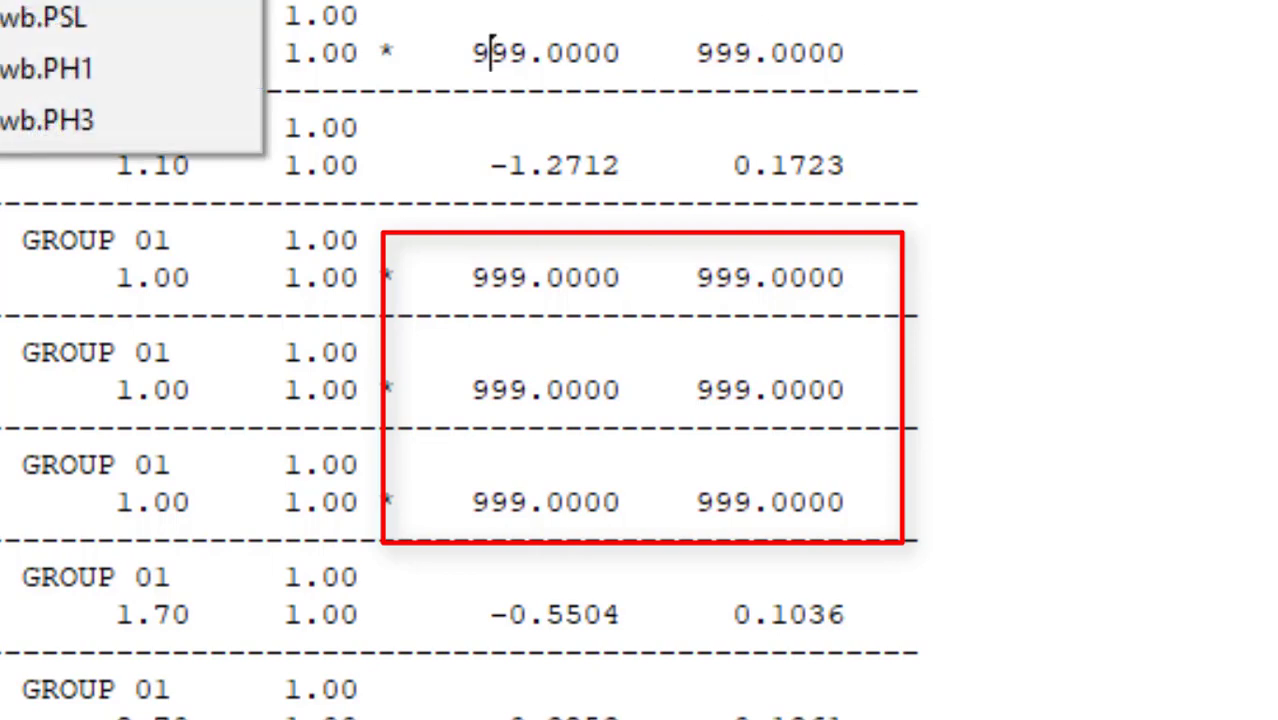
left_click(126, 60)
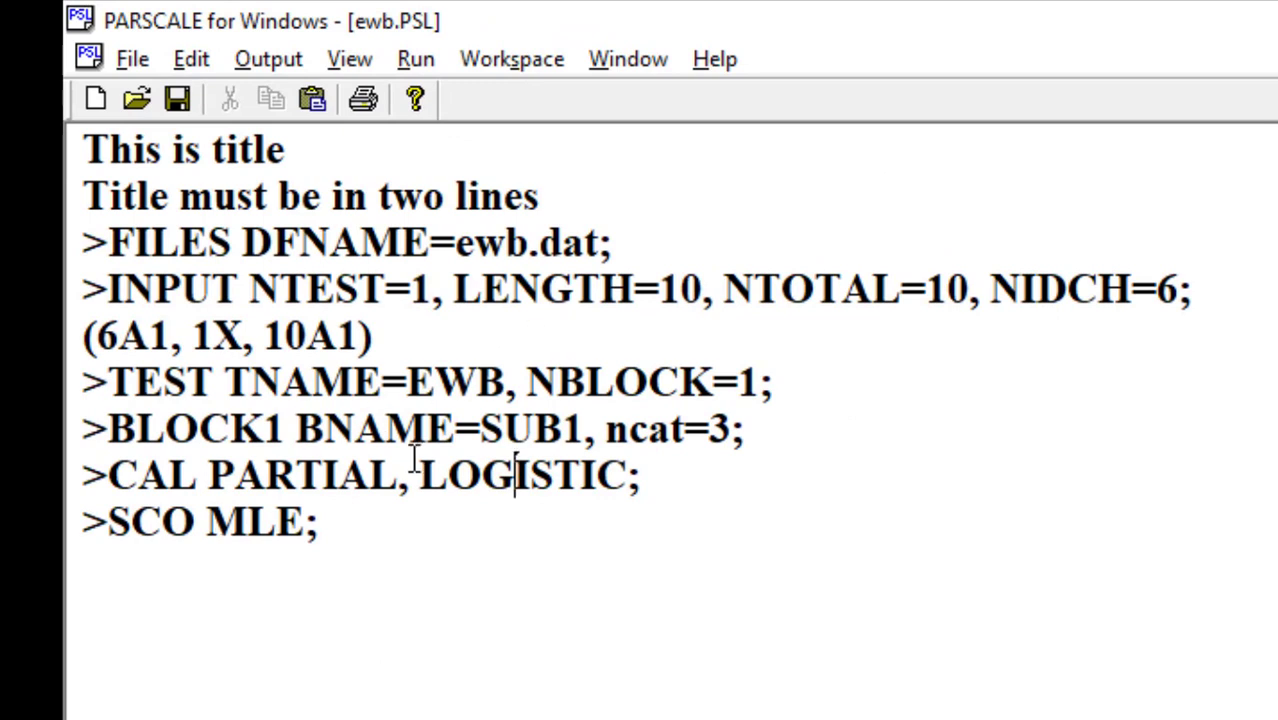
left_click_drag(207, 470, 378, 462)
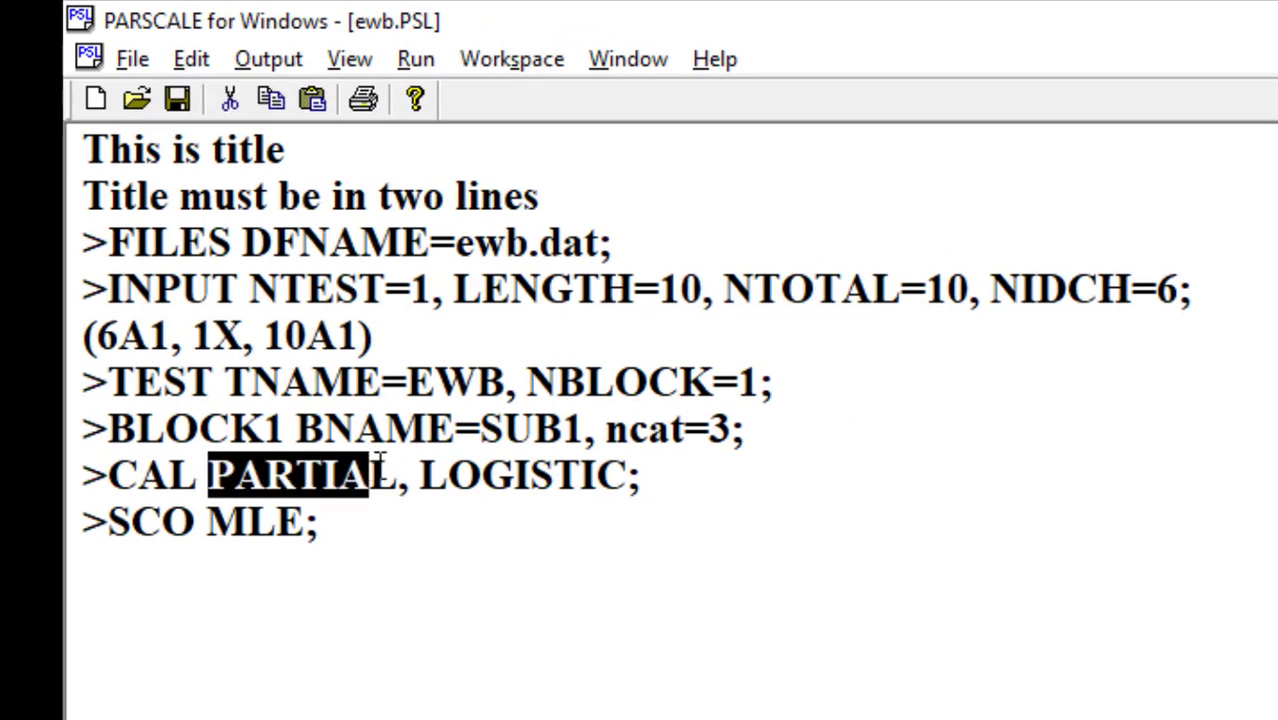